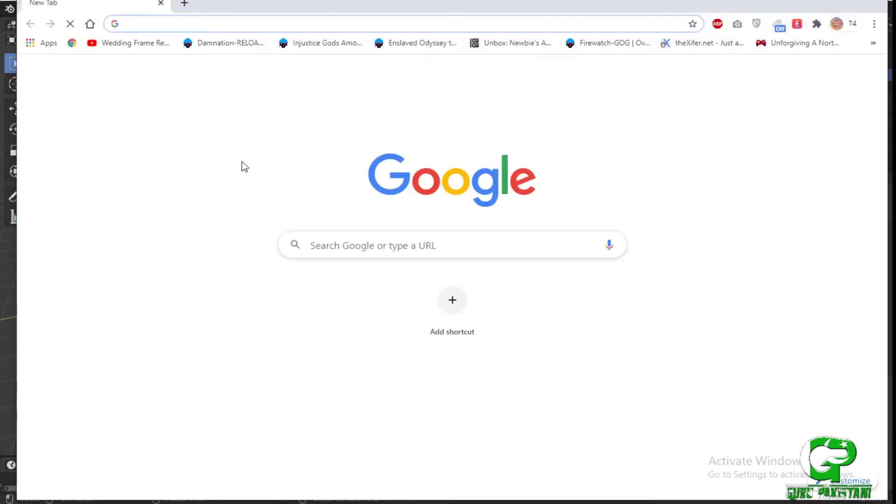
- Go to blender.org and scroll over its home page
type("blender.org")
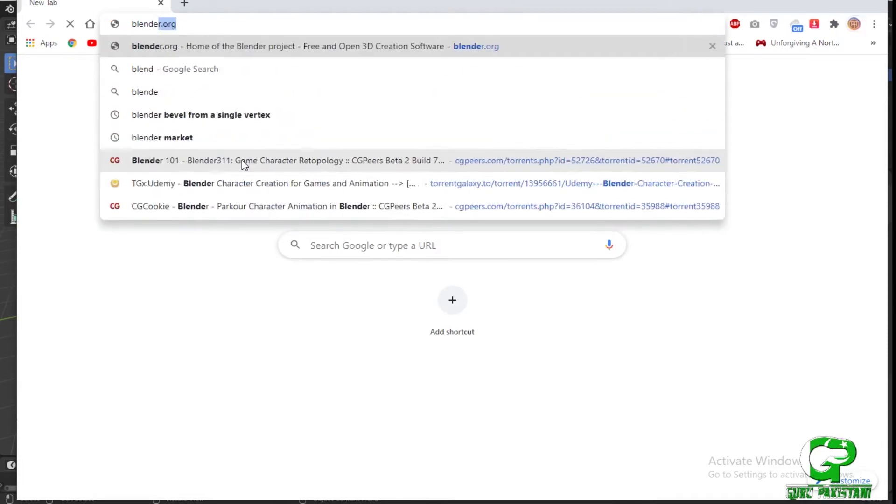
key("Return")
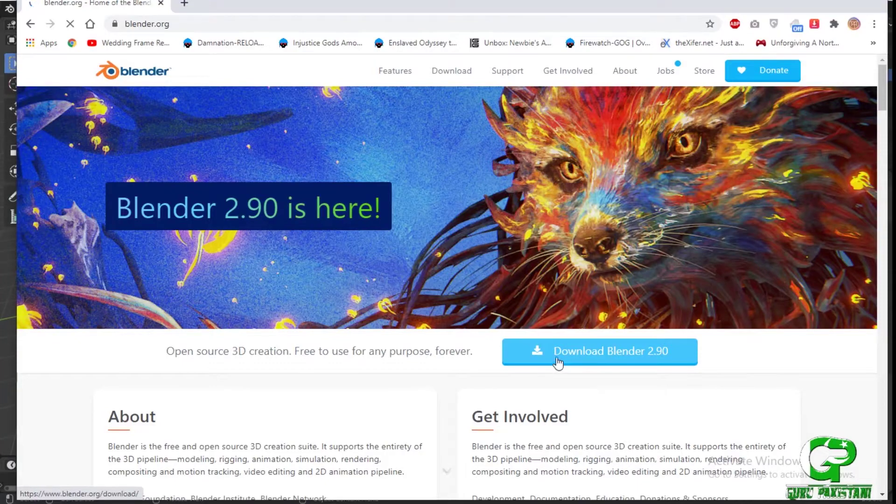
scroll(385, 301, "down", 3)
scroll(203, 286, "up", 3)
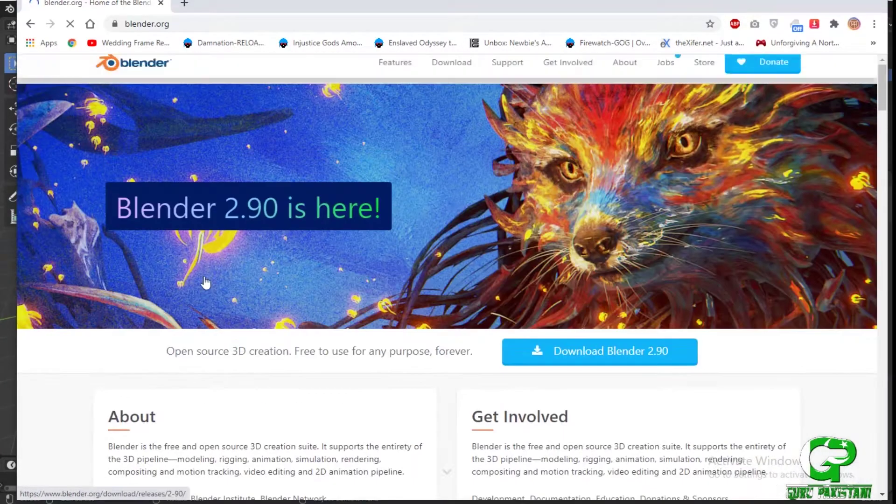
- Open the Features page and scroll through the Rendering, Modeling and Sculpting cards
left_click(387, 72)
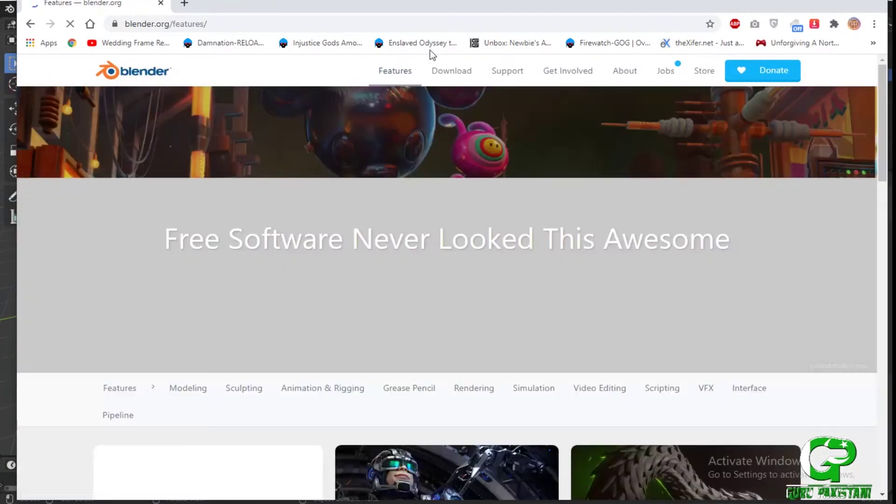
scroll(174, 236, "down", 2)
scroll(249, 274, "down", 5)
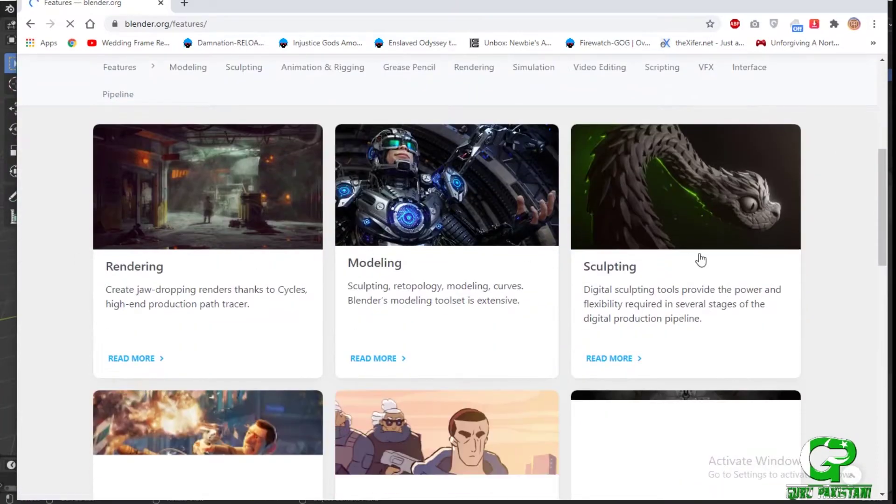
scroll(120, 266, "down", 5)
scroll(228, 283, "down", 5)
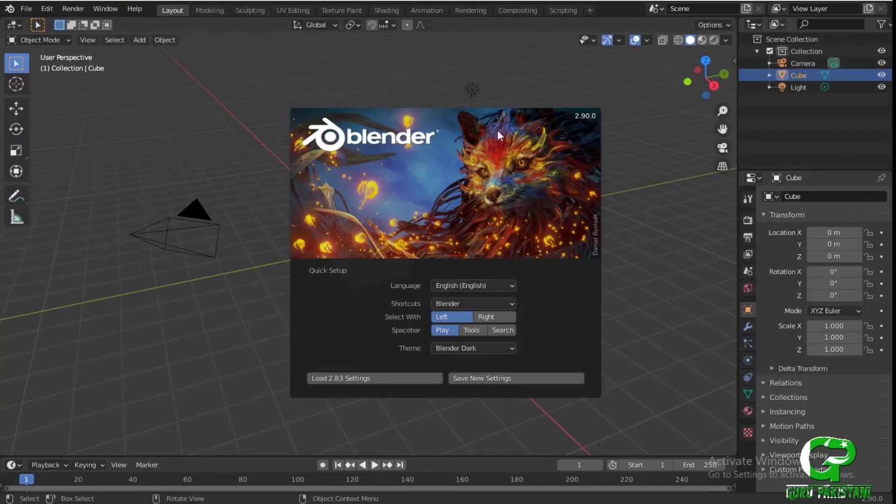
- Close the splash screen and zoom and orbit to a farther view showing cube and camera
left_click(682, 165)
scroll(408, 206, "up", 3)
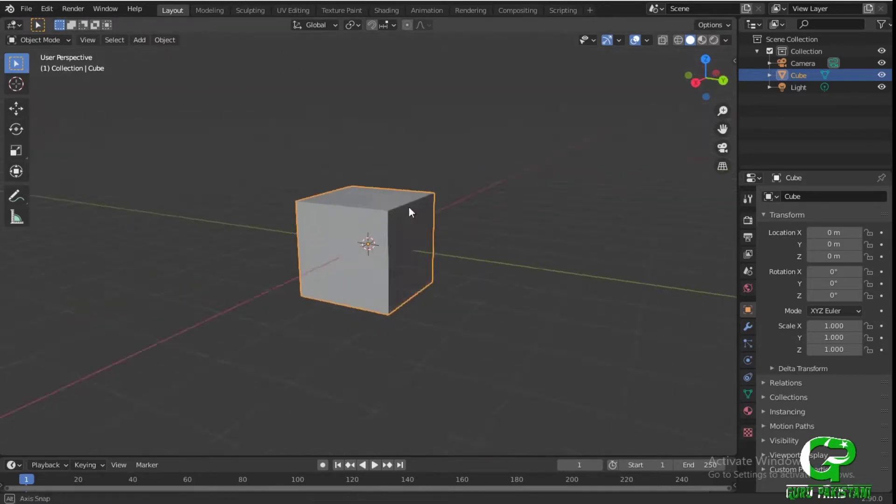
scroll(441, 203, "up", 2)
middle_click_drag(441, 203, 513, 222)
scroll(385, 226, "down", 4)
mouse_move(385, 226)
middle_mouse_down()
mouse_move(481, 192)
mouse_move(390, 203)
mouse_move(354, 226)
mouse_move(400, 203)
mouse_move(350, 256)
mouse_move(360, 226)
mouse_move(326, 240)
middle_mouse_up()
scroll(361, 238, "up", 2)
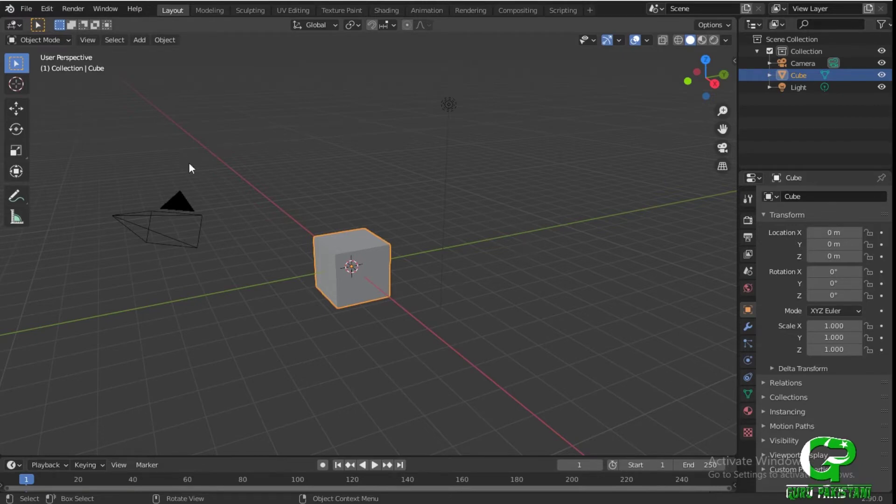
left_click(26, 8)
mouse_move(42, 22)
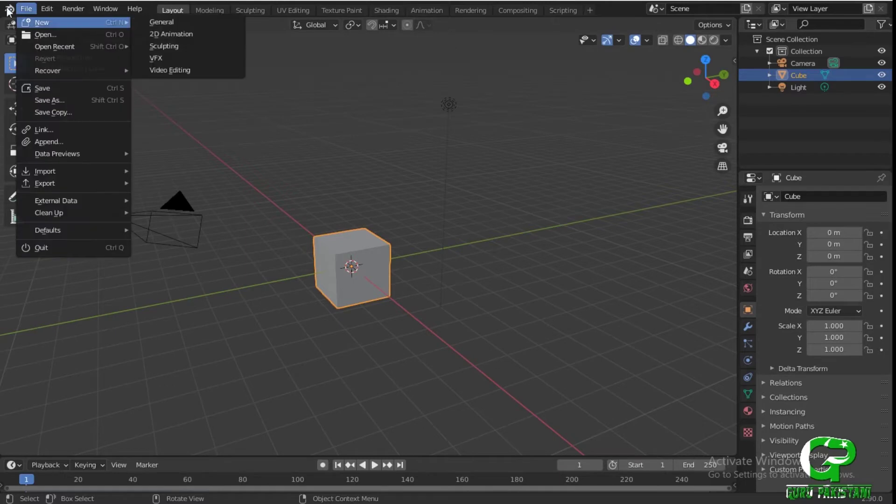
- Reopen the splash screen, check Language and Shortcuts, and toggle Select With to Right, then Left
left_click(28, 22)
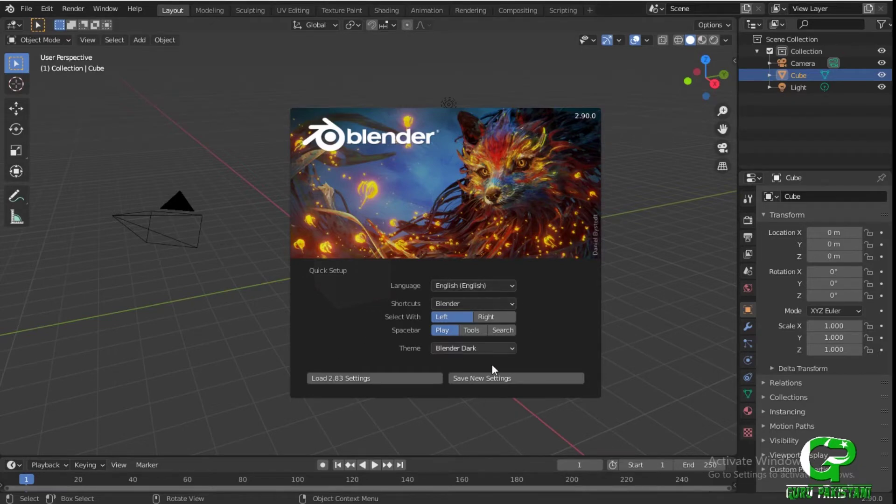
left_click(458, 286)
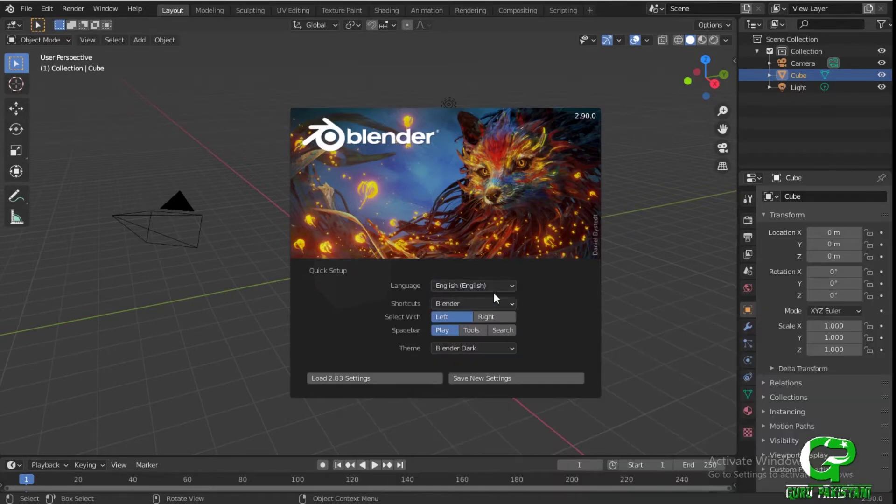
left_click(481, 302)
left_click(500, 321)
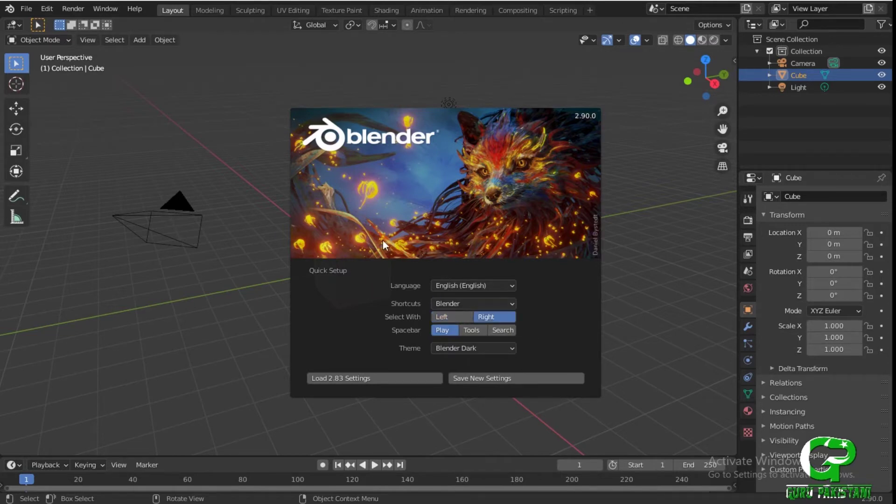
left_click(454, 315)
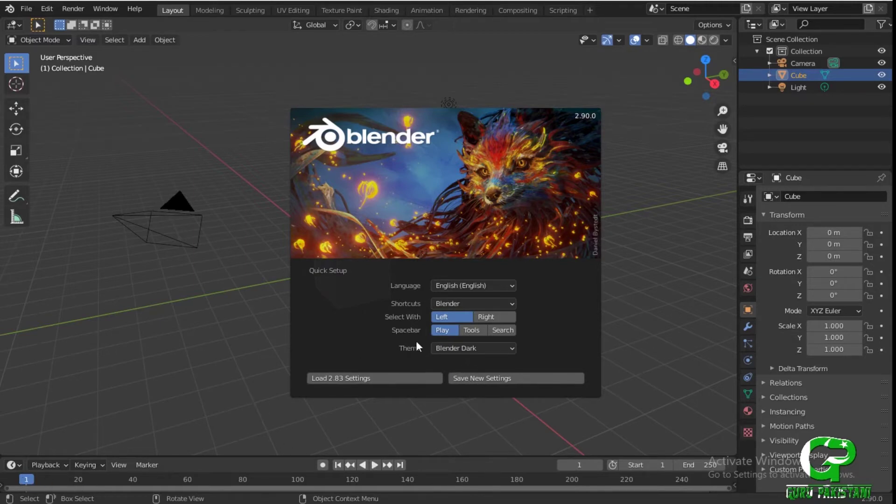
left_click(472, 346)
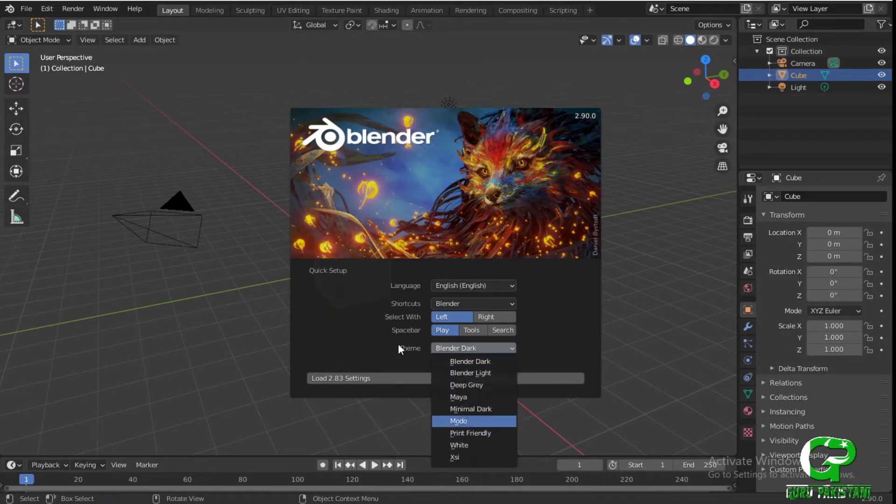
- Try the Modo, Blender Light and Deep Grey themes, return to Blender Dark, and close the splash
key("Return")
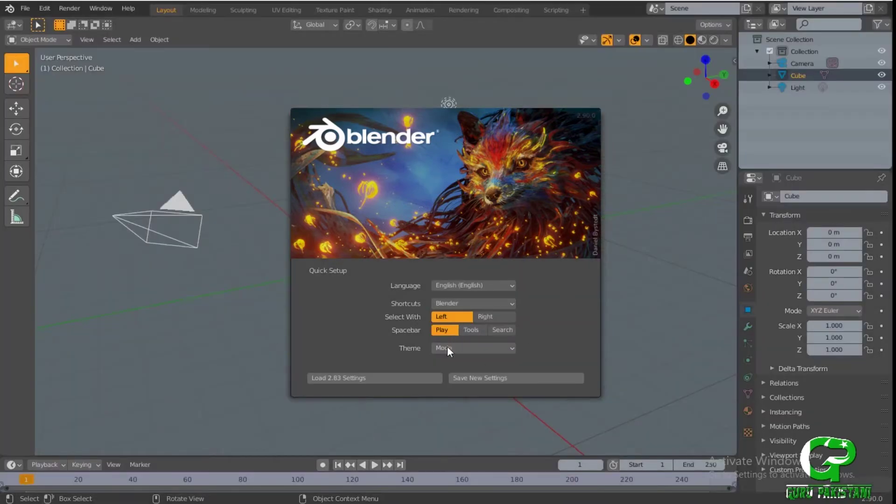
left_click(449, 348)
left_click(467, 376)
left_click(466, 350)
left_click(453, 388)
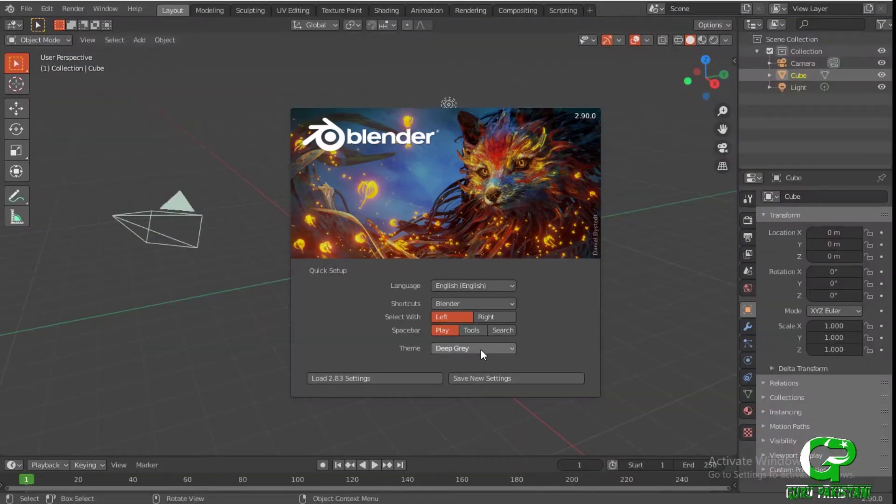
left_click(480, 349)
left_click(478, 357)
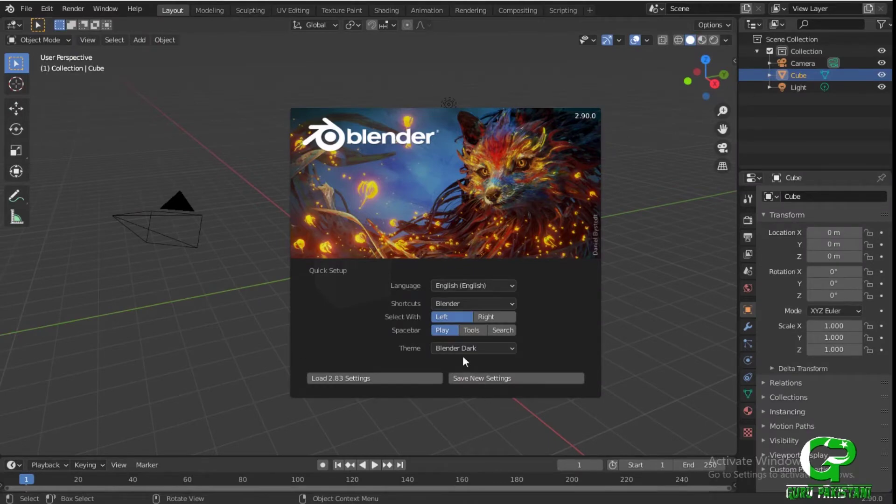
left_click(676, 131)
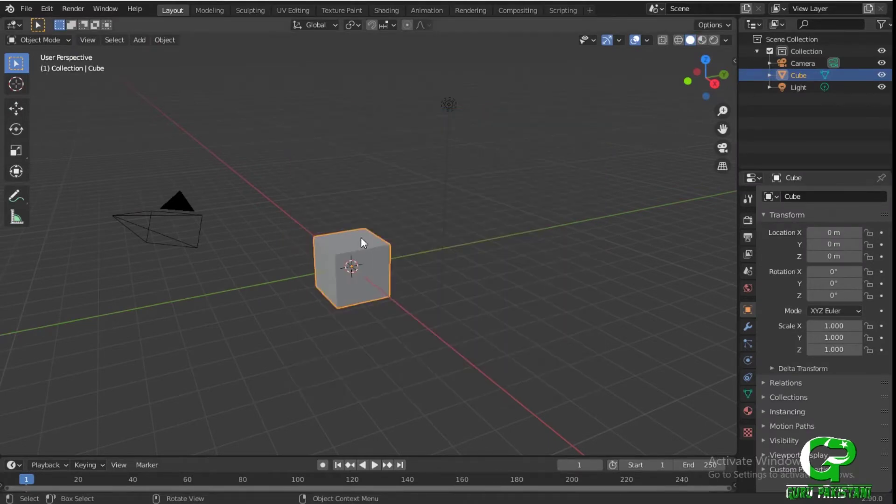
- Orbit the view slightly and zoom in and out around the cube
mouse_move(362, 238)
middle_mouse_down()
mouse_move(408, 252)
mouse_move(449, 144)
middle_mouse_up()
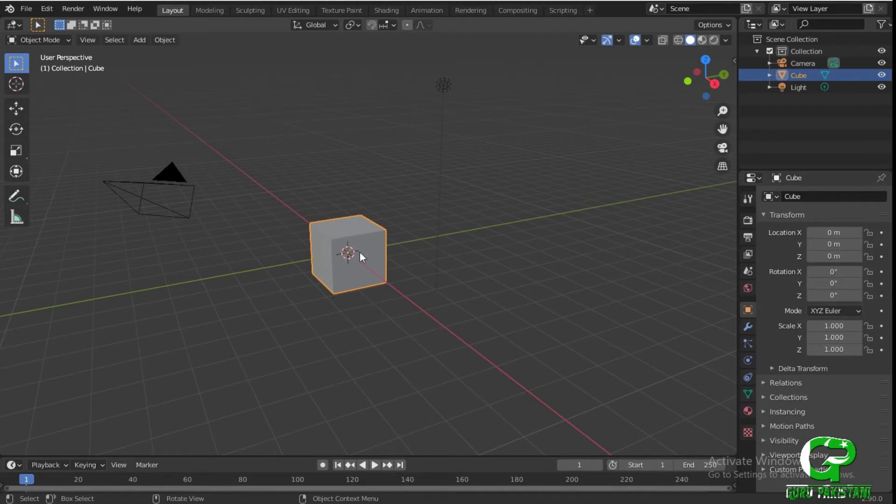
scroll(329, 242, "up", 3)
scroll(359, 329, "up", 2)
scroll(312, 267, "down", 3)
scroll(310, 266, "down", 3)
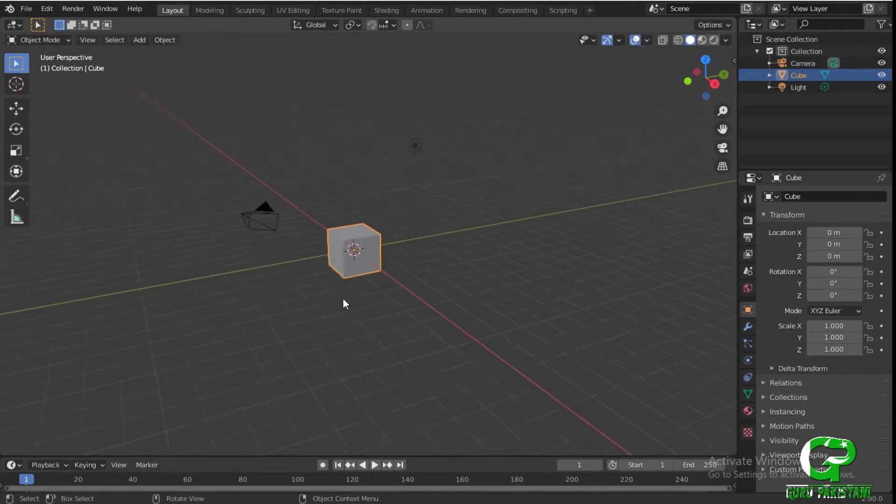
scroll(341, 295, "up", 2)
scroll(337, 289, "up", 1)
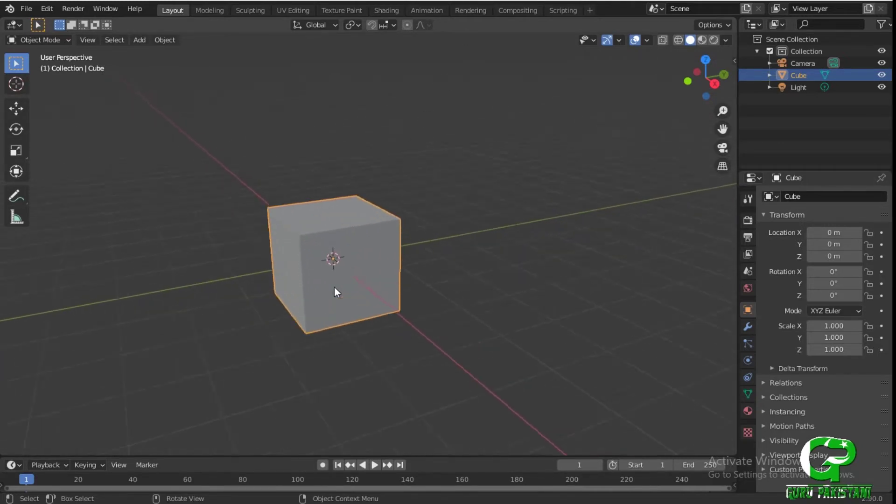
scroll(317, 262, "down", 3)
scroll(319, 254, "up", 4)
scroll(321, 249, "up", 2)
scroll(321, 248, "down", 3)
scroll(383, 260, "up", 1)
scroll(383, 259, "down", 2)
scroll(383, 260, "up", 1)
- Zoom in until the cube fills the view, then zoom well back out
key("ctrl")
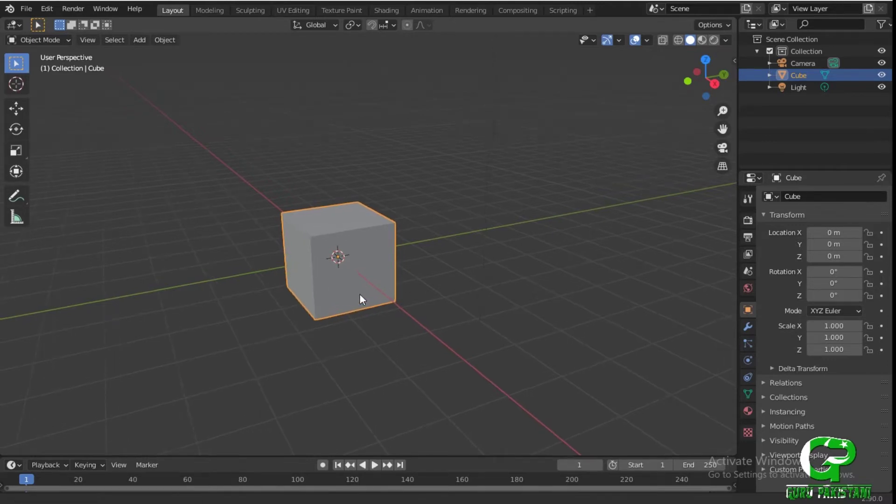
mouse_move(359, 293)
middle_mouse_down("ctrl")
mouse_move(345, 134)
mouse_move(356, 202)
mouse_move(356, 186)
mouse_move(360, 393)
mouse_move(366, 114)
mouse_move(388, 276)
mouse_move(404, 134)
mouse_move(386, 425)
mouse_move(385, 256)
mouse_move(385, 290)
mouse_move(375, 240)
mouse_move(376, 247)
middle_mouse_up("ctrl")
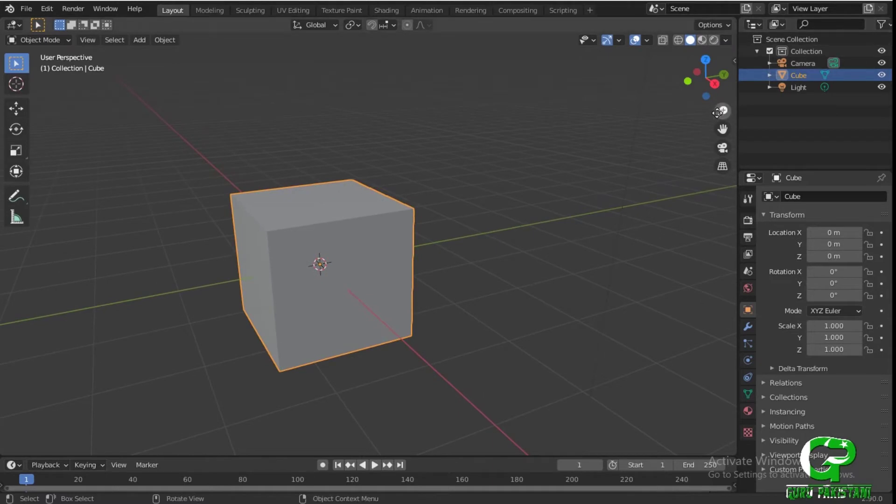
left_click_drag(723, 109, 723, 122)
scroll(368, 234, "down", 2)
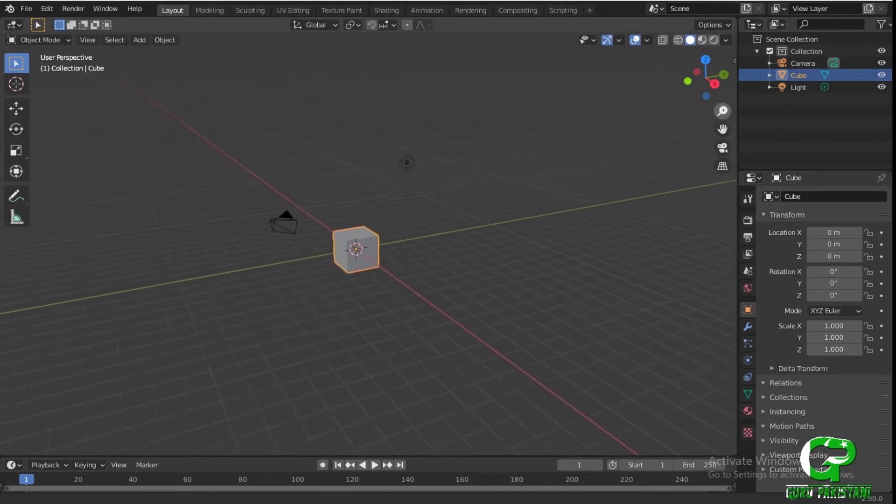
- Zoom in and out on the cube with the wheel and the zoom gizmo
scroll(368, 242, "up", 6)
scroll(369, 242, "up", 2)
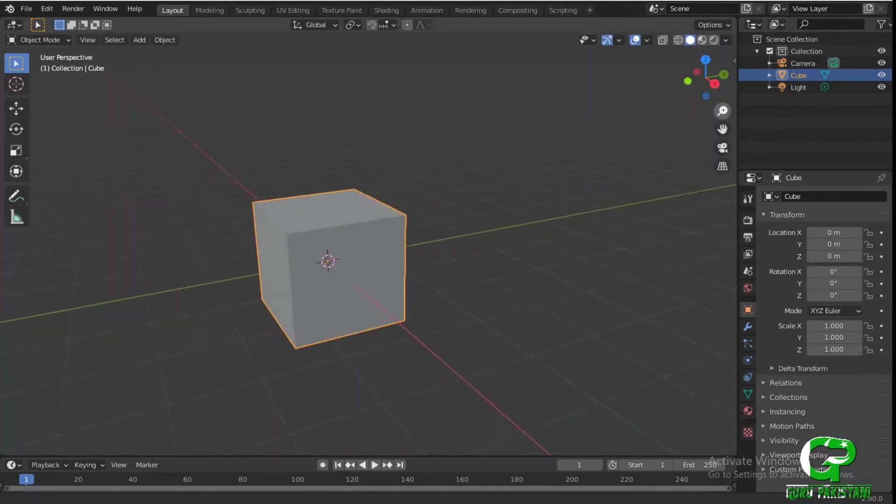
scroll(368, 243, "up", 3)
scroll(369, 242, "down", 2)
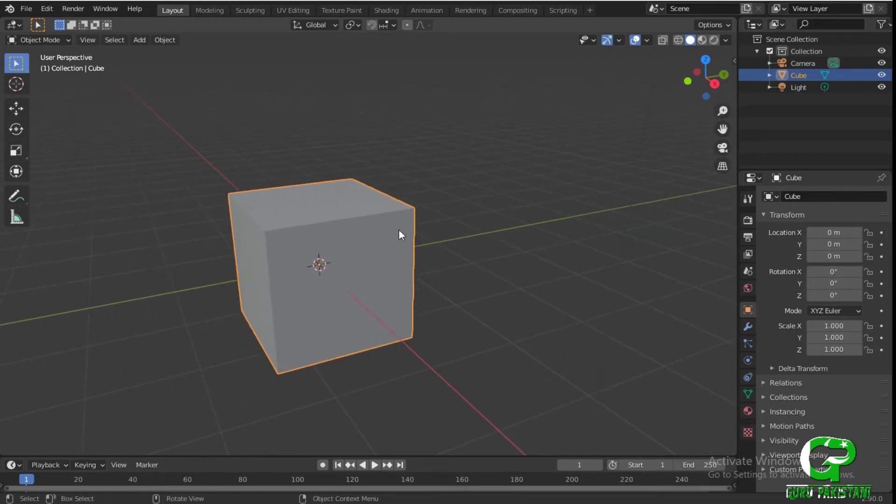
scroll(398, 229, "down", 3)
scroll(419, 271, "up", 1)
scroll(420, 277, "down", 2)
scroll(419, 274, "up", 2)
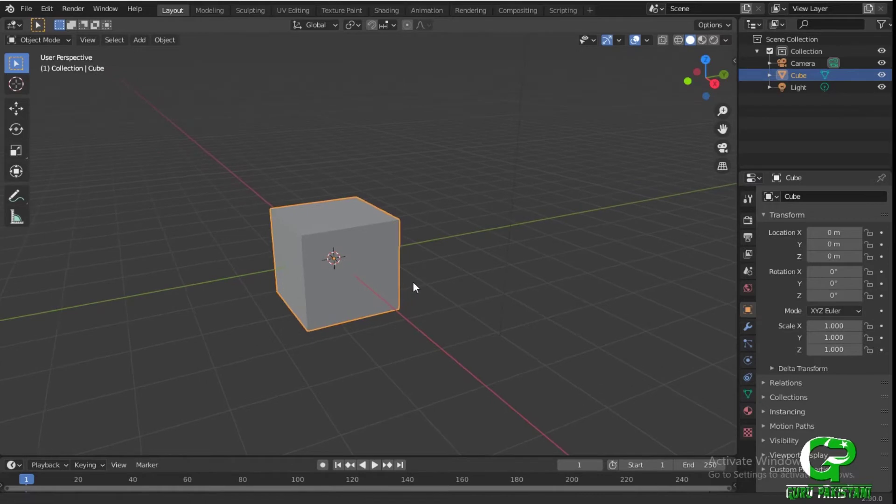
scroll(413, 283, "down", 2)
scroll(394, 367, "up", 2)
scroll(392, 263, "down", 1)
scroll(383, 280, "up", 3)
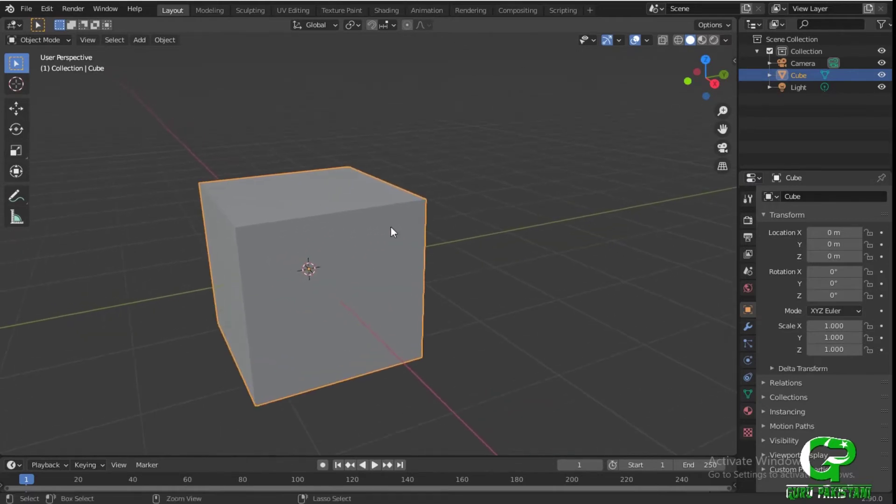
left_click_drag(720, 109, 720, 112)
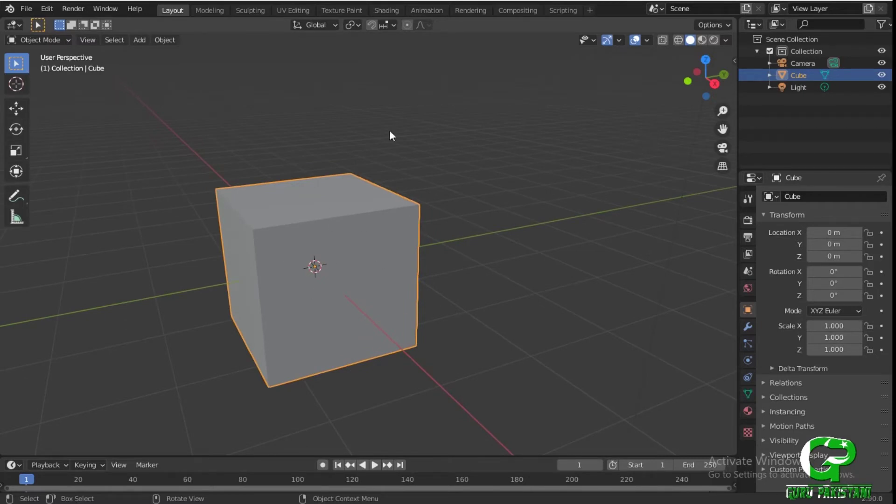
- Orbit and pan to a tilted top-down view with the camera partly visible
mouse_move(277, 296)
middle_mouse_down()
mouse_move(416, 198)
mouse_move(327, 139)
mouse_move(264, 192)
mouse_move(342, 159)
mouse_move(592, 222)
mouse_move(199, 245)
mouse_move(596, 243)
mouse_move(486, 83)
mouse_move(419, 137)
mouse_move(404, 290)
mouse_move(402, 218)
mouse_move(643, 219)
middle_mouse_up()
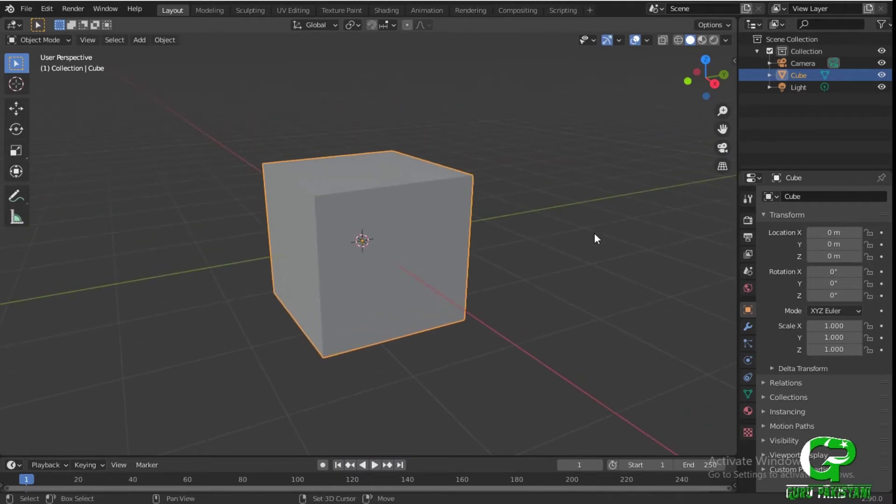
mouse_move(410, 260)
middle_mouse_down()
mouse_move(360, 216)
mouse_move(504, 198)
mouse_move(549, 210)
mouse_move(380, 269)
mouse_move(468, 294)
mouse_move(415, 308)
mouse_move(355, 238)
mouse_move(385, 233)
middle_mouse_up()
mouse_move(723, 128)
left_mouse_down()
mouse_move(649, 70)
mouse_move(799, 160)
mouse_move(659, 156)
mouse_move(726, 157)
mouse_move(557, 126)
mouse_move(694, 130)
mouse_move(810, 149)
mouse_move(524, 221)
left_mouse_up()
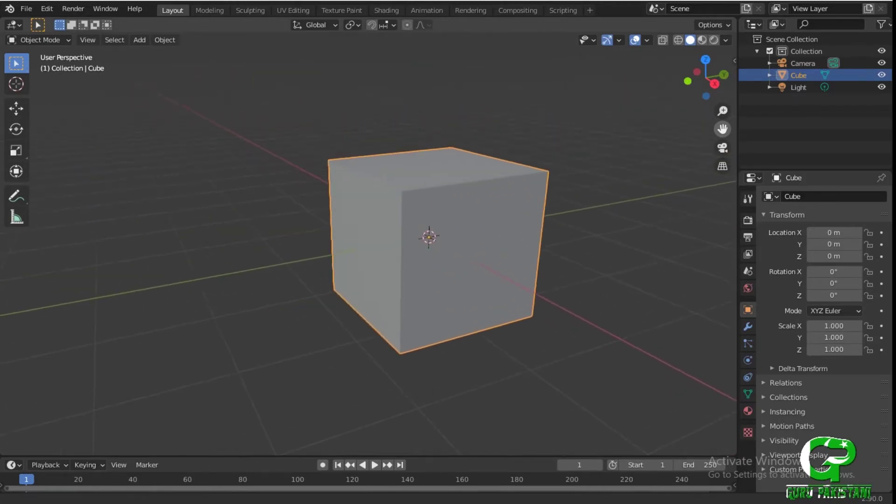
scroll(525, 221, "down", 2)
scroll(524, 221, "down", 2)
middle_click_drag(524, 221, 441, 225, "shift")
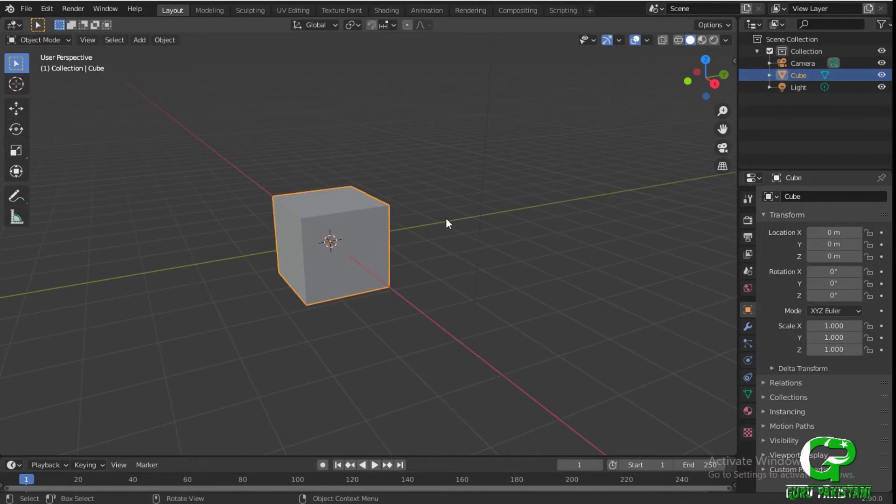
mouse_move(106, 209)
middle_mouse_down()
mouse_move(219, 335)
mouse_move(444, 364)
mouse_move(550, 260)
mouse_move(321, 243)
mouse_move(419, 242)
mouse_move(441, 268)
mouse_move(380, 427)
mouse_move(418, 251)
mouse_move(404, 113)
mouse_move(280, 276)
mouse_move(294, 244)
mouse_move(181, 276)
mouse_move(231, 264)
middle_mouse_up()
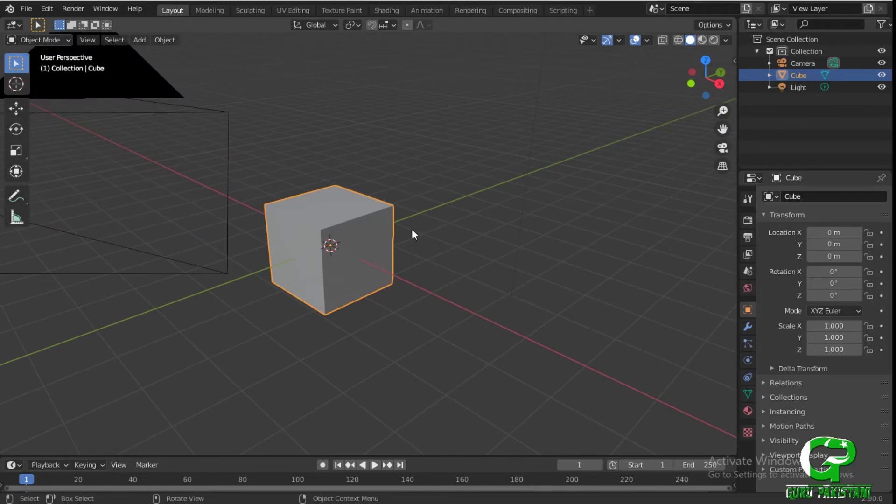
mouse_move(417, 251)
middle_mouse_down()
mouse_move(478, 309)
mouse_move(438, 167)
mouse_move(364, 191)
mouse_move(302, 231)
mouse_move(350, 257)
mouse_move(410, 234)
mouse_move(366, 256)
middle_mouse_up()
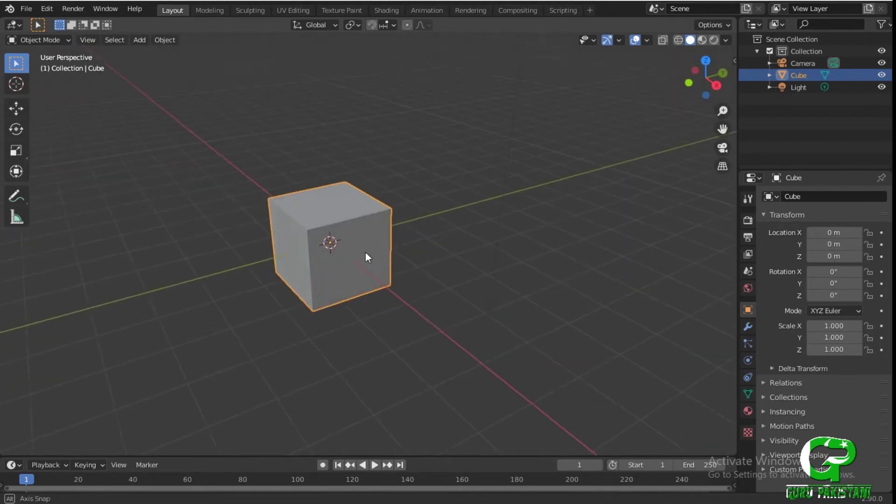
- Look through the scene camera, then orbit to a higher angle with the camera at left
mouse_move(721, 148)
left_mouse_down()
mouse_move(716, 204)
mouse_move(628, 189)
left_mouse_up()
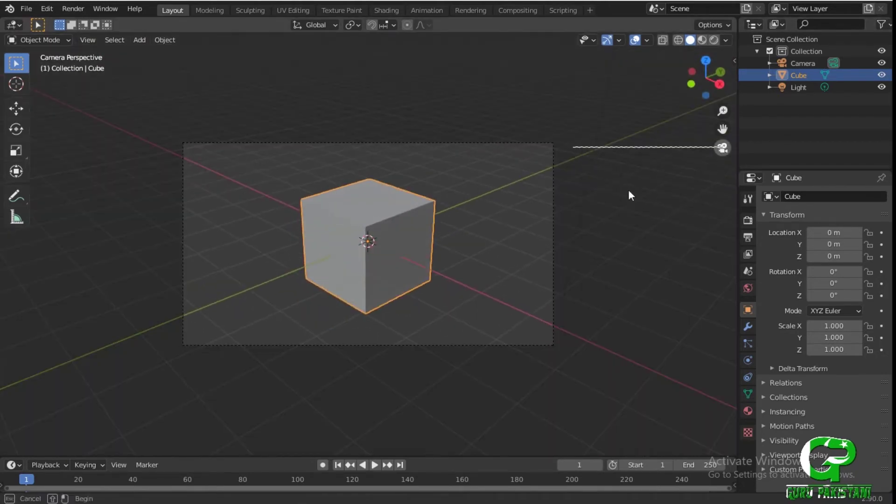
left_click(700, 306)
middle_click_drag(700, 306, 599, 303)
left_click_drag(704, 77, 711, 58)
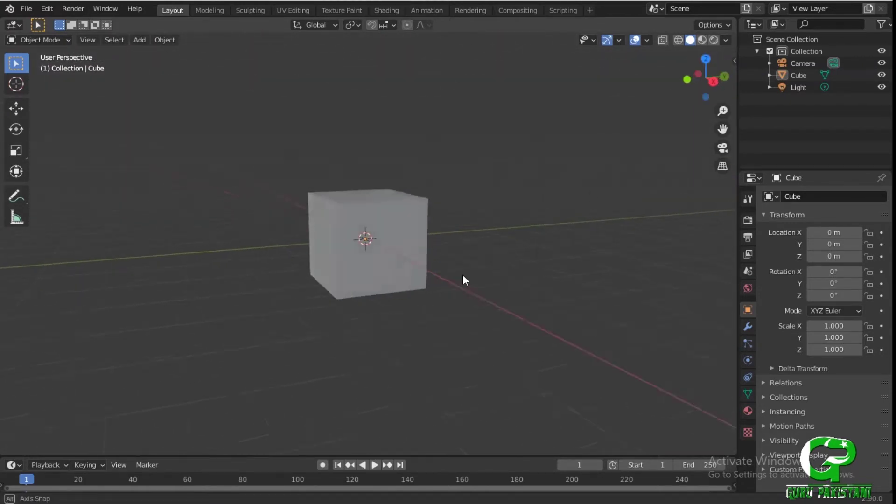
mouse_move(463, 279)
middle_mouse_down()
mouse_move(400, 274)
mouse_move(498, 258)
mouse_move(434, 270)
mouse_move(487, 294)
mouse_move(457, 280)
middle_mouse_up()
mouse_move(447, 196)
middle_mouse_down()
mouse_move(385, 264)
mouse_move(372, 227)
middle_mouse_up()
mouse_move(189, 282)
middle_mouse_down()
mouse_move(380, 366)
mouse_move(350, 353)
middle_mouse_up()
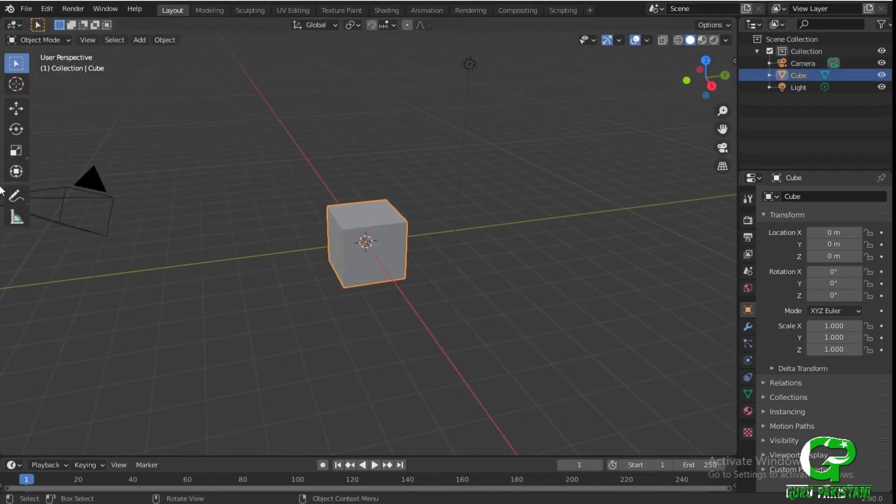
- Move the cube to X -2.1895 m, Y 0.12216 m, Z 0.35304 m with the Move gizmo
left_click(13, 112)
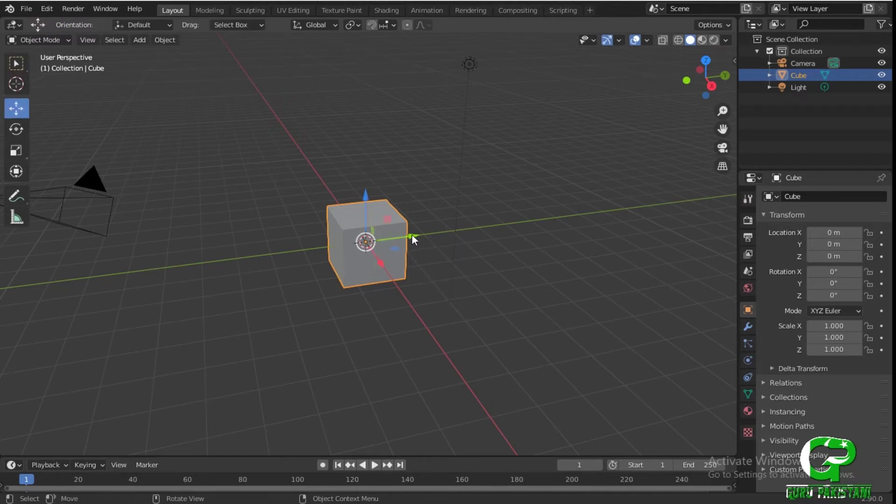
left_click_drag(411, 235, 302, 237)
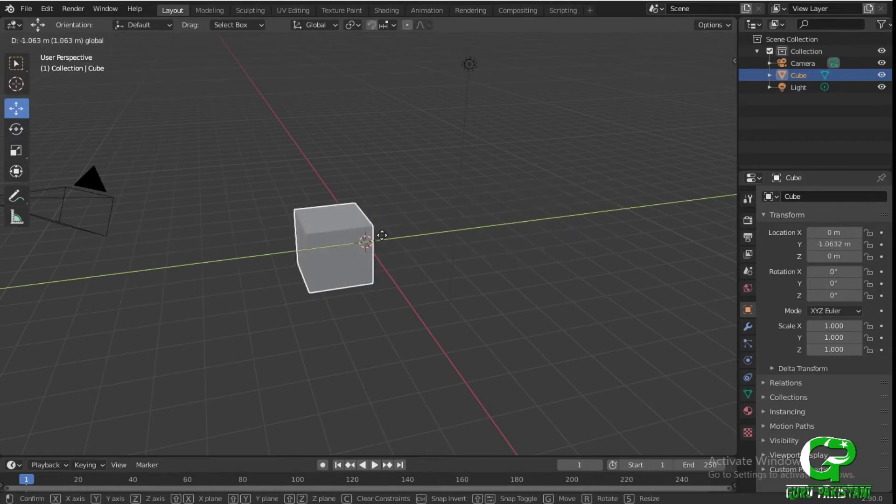
mouse_move(302, 236)
left_mouse_down()
mouse_move(382, 260)
mouse_move(303, 178)
mouse_move(357, 177)
mouse_move(349, 73)
mouse_move(355, 161)
left_mouse_up()
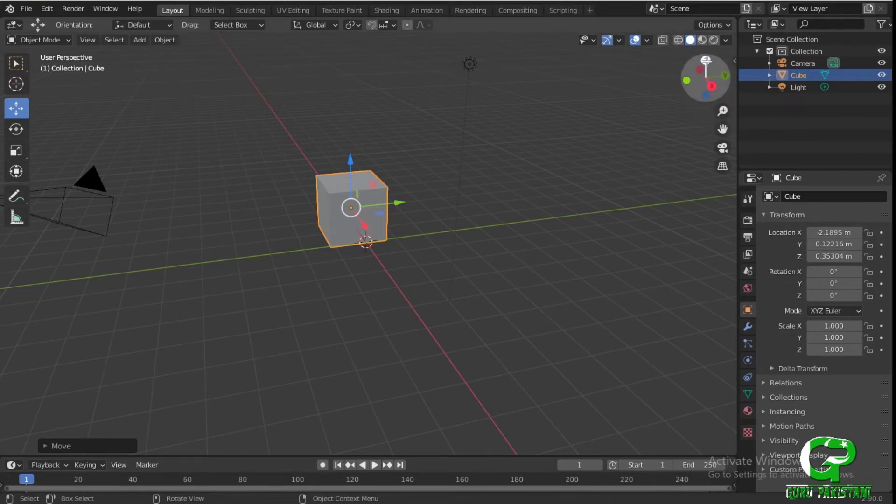
mouse_move(493, 267)
middle_mouse_down()
mouse_move(278, 262)
mouse_move(488, 273)
mouse_move(353, 242)
mouse_move(395, 228)
mouse_move(470, 267)
mouse_move(7, 133)
middle_mouse_up()
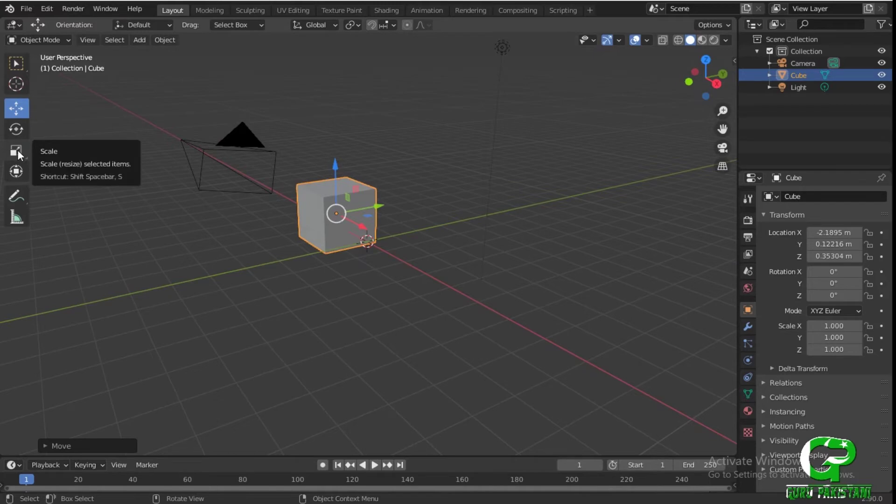
left_click(17, 151)
mouse_move(243, 266)
middle_mouse_down()
mouse_move(409, 298)
mouse_move(416, 276)
middle_mouse_up()
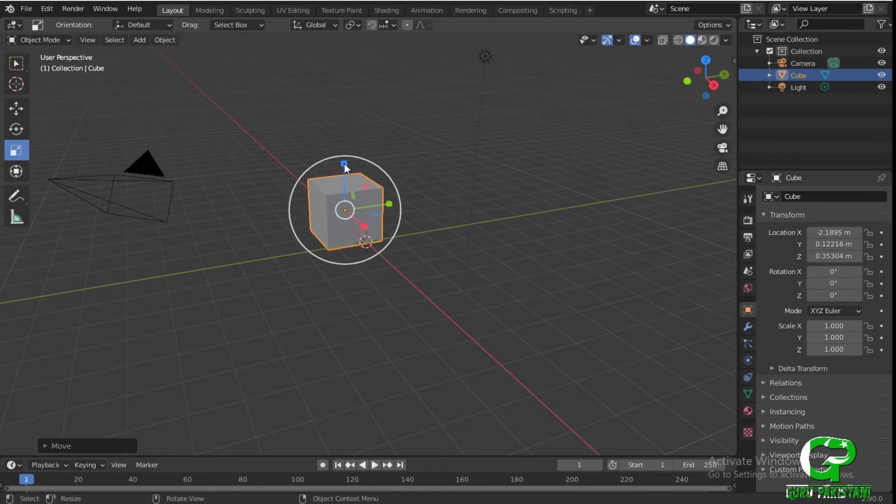
- Stretch the cube to scale X 1.247, Y 3.445, Z 2.992 using the Scale gizmo handles
left_click_drag(343, 163, 354, 114)
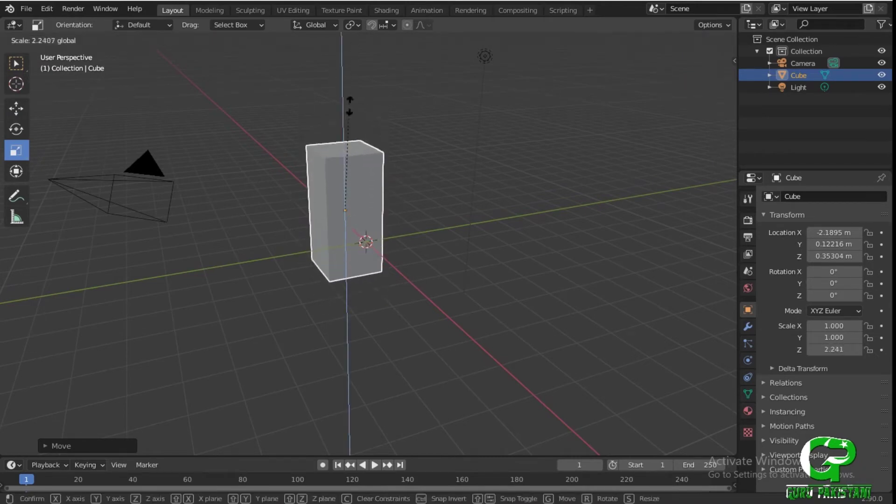
mouse_move(348, 111)
left_mouse_down()
mouse_move(352, 63)
mouse_move(337, 63)
left_mouse_up()
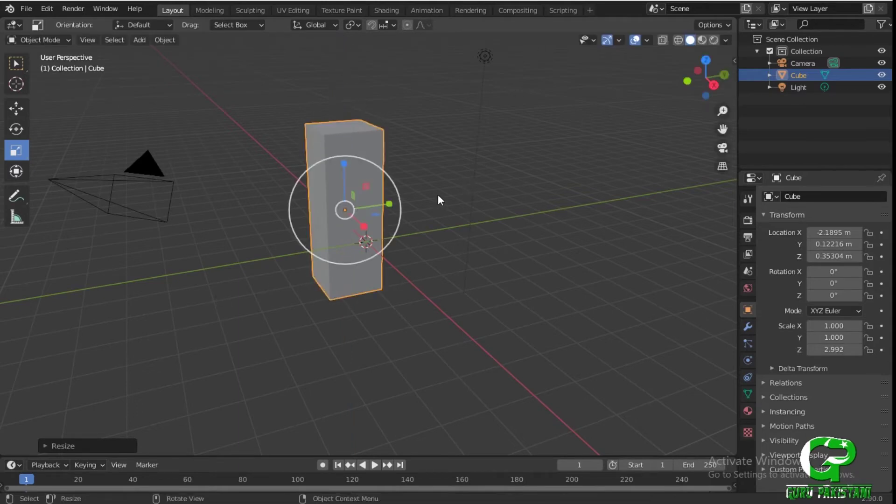
left_click_drag(387, 205, 499, 193)
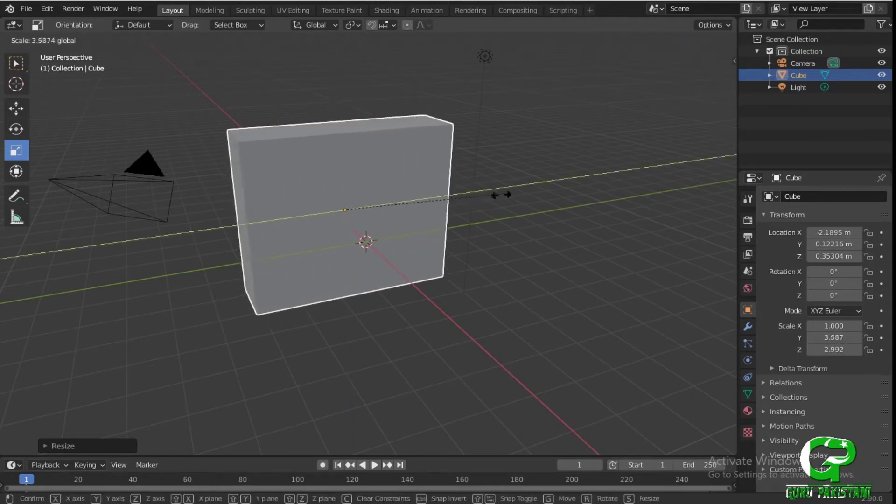
left_click_drag(363, 228, 368, 232)
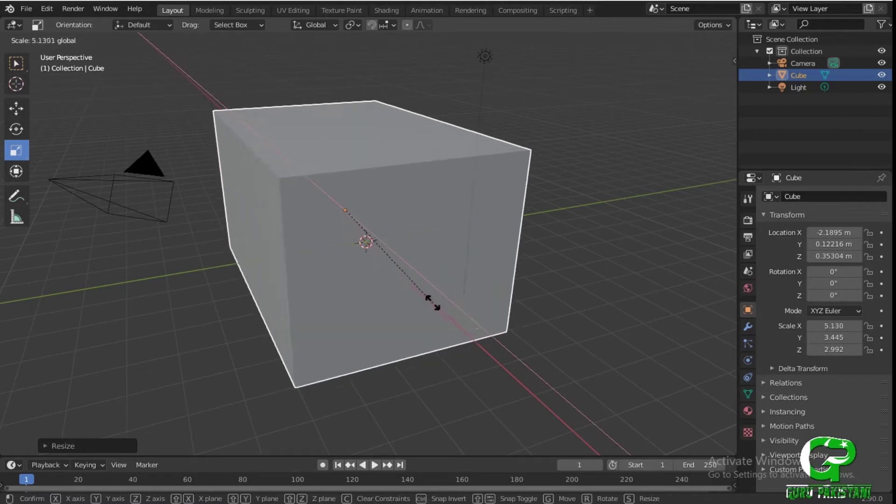
left_click_drag(369, 232, 364, 231)
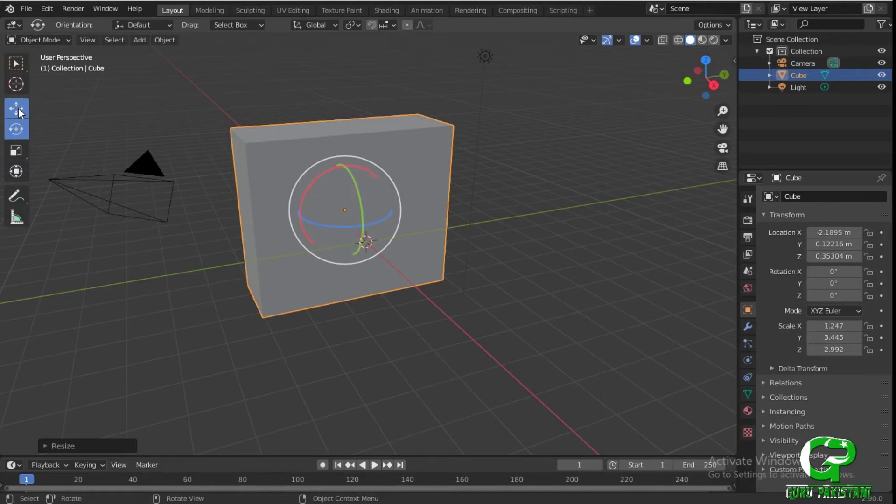
- Rotate the box to X 537°, Y 182°, Z 715° and return to the Select Box tool
left_click(17, 108)
mouse_move(328, 169)
left_mouse_down()
mouse_move(273, 192)
mouse_move(254, 214)
mouse_move(240, 260)
mouse_move(266, 330)
mouse_move(516, 310)
mouse_move(286, 168)
mouse_move(280, 304)
mouse_move(410, 225)
mouse_move(395, 330)
left_mouse_up()
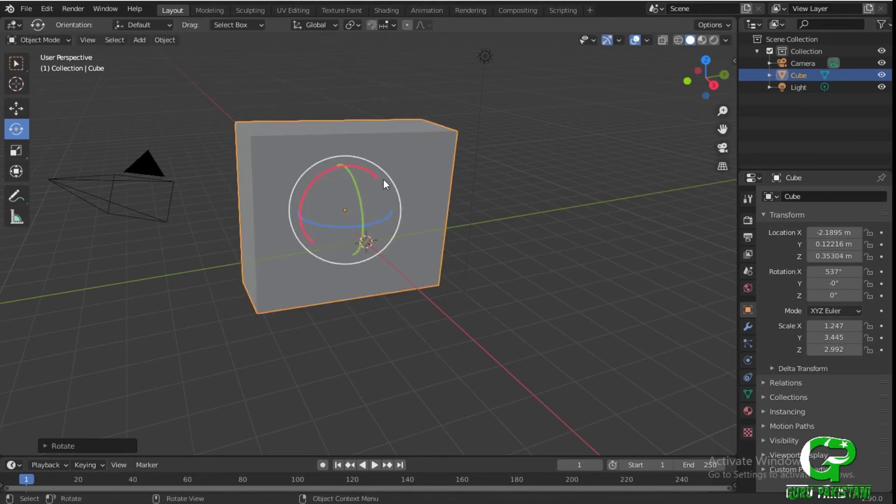
mouse_move(360, 241)
left_mouse_down()
mouse_move(367, 254)
mouse_move(334, 218)
mouse_move(439, 236)
mouse_move(280, 156)
mouse_move(416, 190)
mouse_move(254, 224)
mouse_move(262, 144)
left_mouse_up()
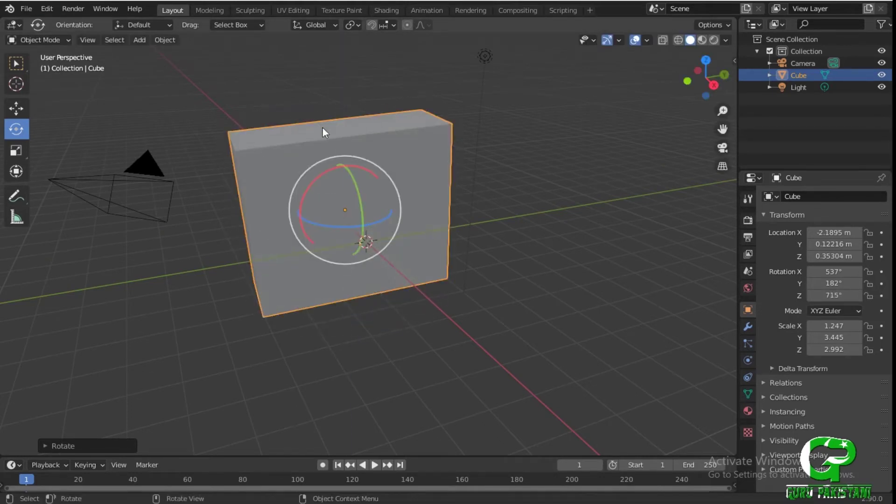
left_click(20, 106)
left_click(19, 149)
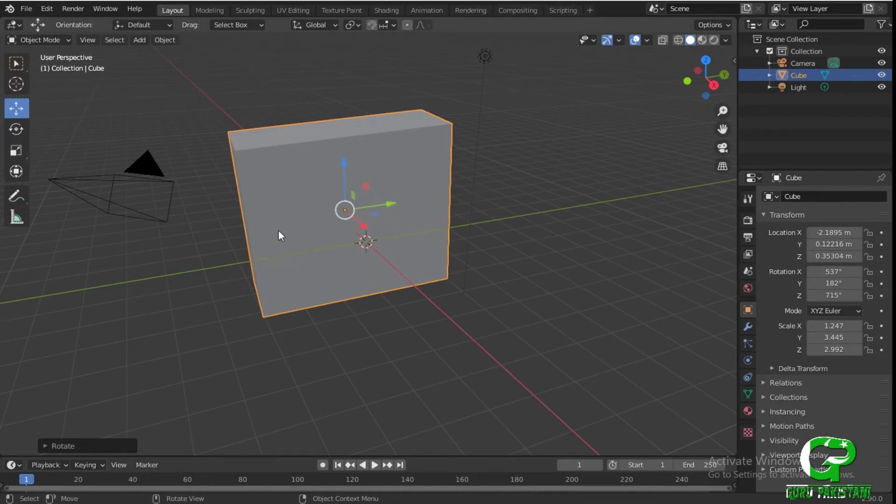
left_click(17, 66)
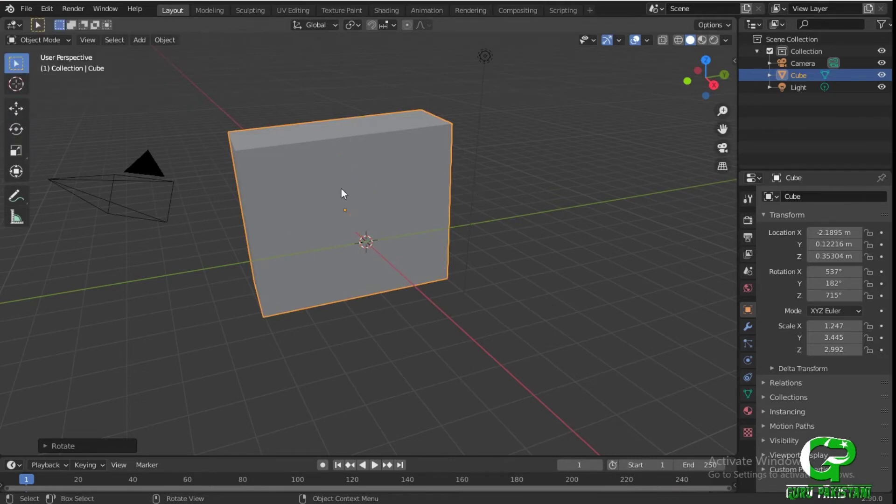
- Grab the box, cycle the X, Y and Z constraints, and lift it along Z to 1.1834 m
mouse_move(408, 224)
middle_mouse_down()
mouse_move(581, 293)
mouse_move(485, 272)
mouse_move(508, 275)
middle_mouse_up()
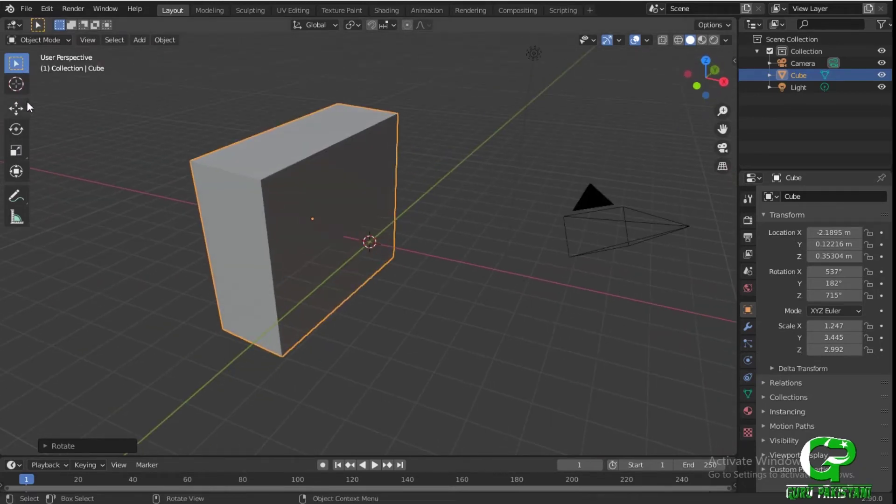
key("g")
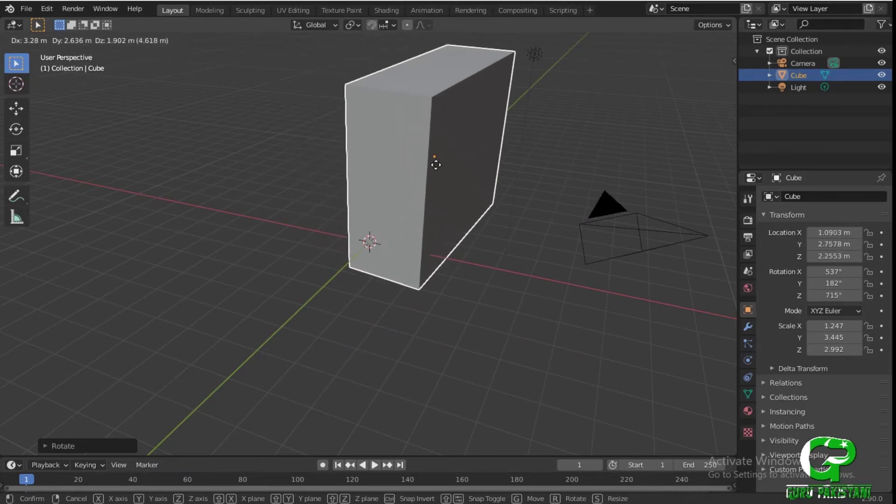
key("x")
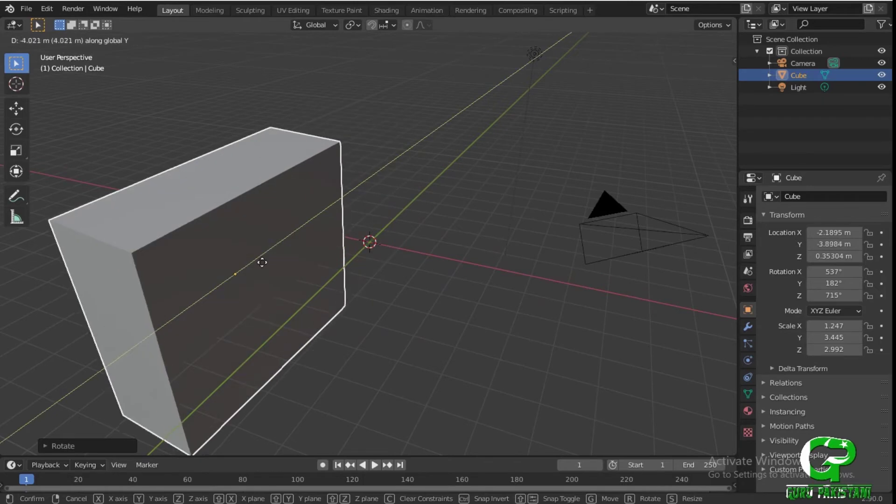
key("y")
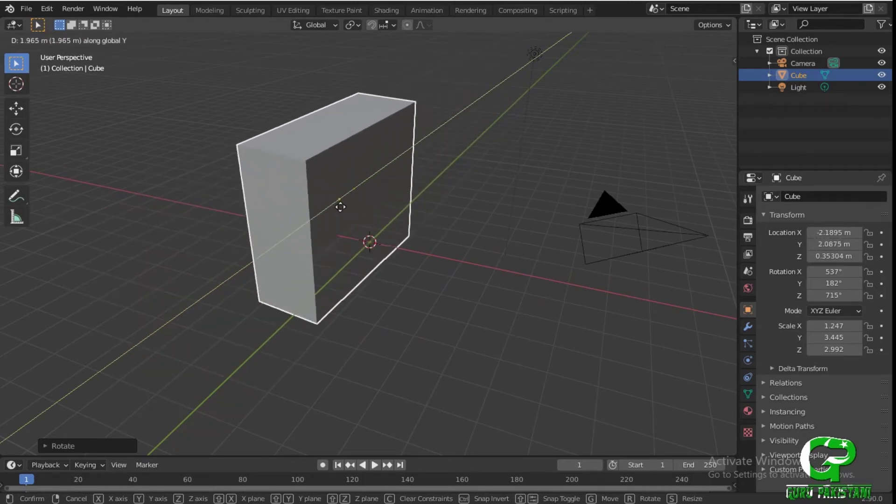
key("z")
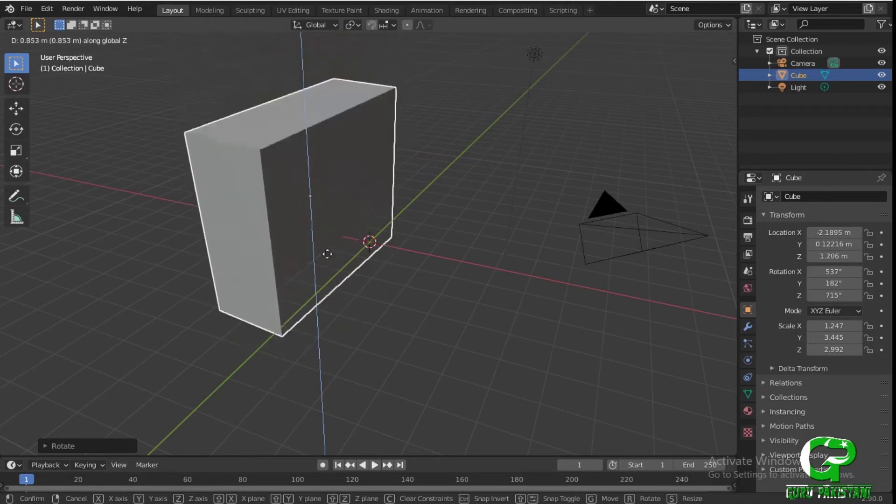
left_click_drag(297, 257, 292, 217)
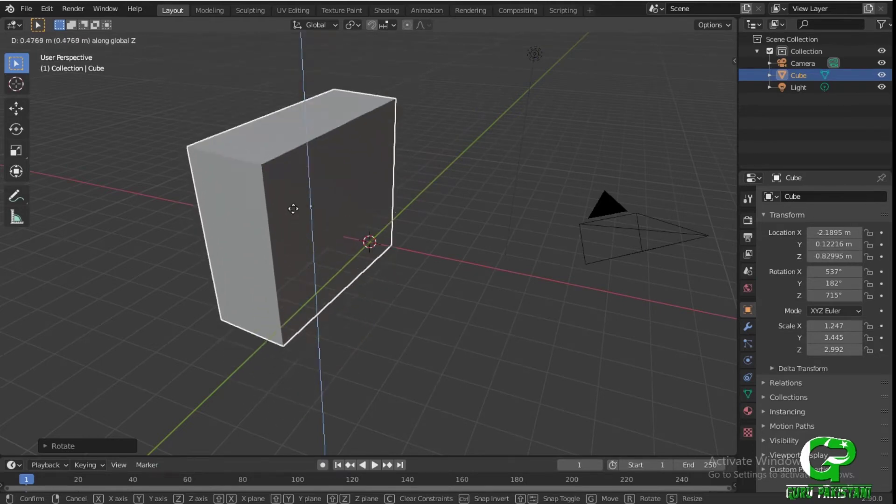
left_click(292, 217)
middle_click_drag(543, 241, 373, 266)
key("g")
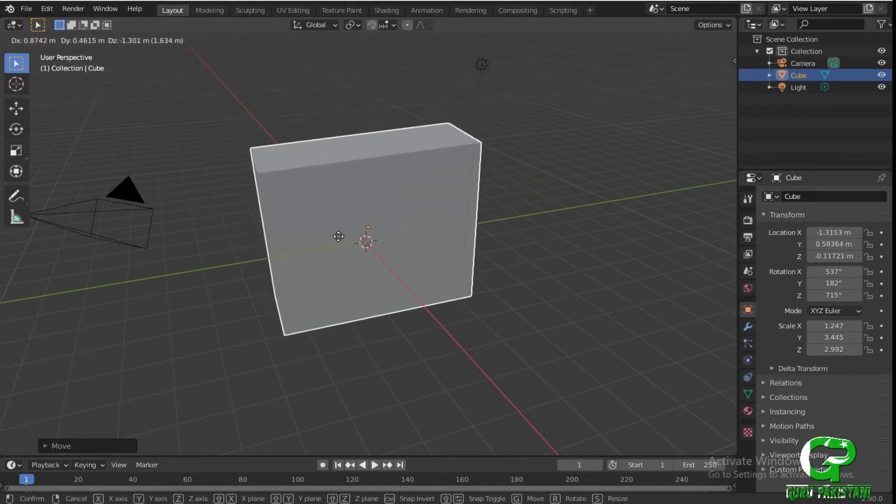
- Move the cube along the X axis, pushing it far out to about X -13.86 m
key("x")
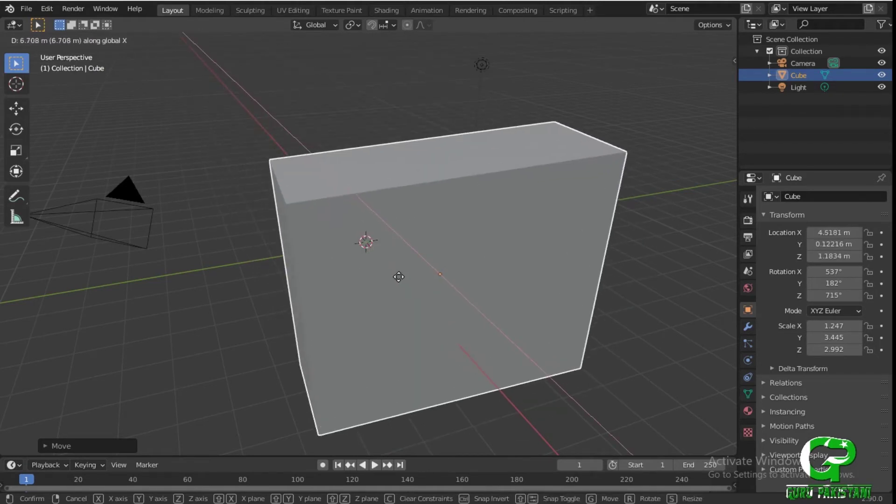
key("y")
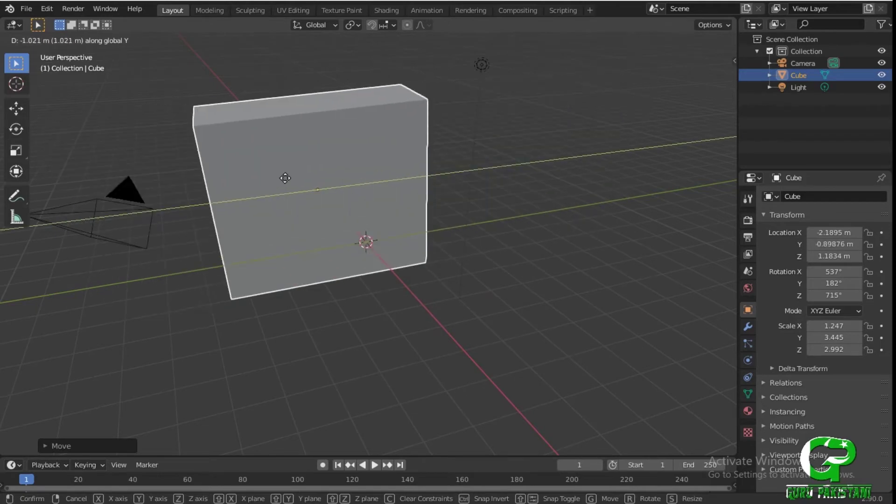
left_click(348, 207)
middle_click_drag(344, 223, 421, 286, "shift")
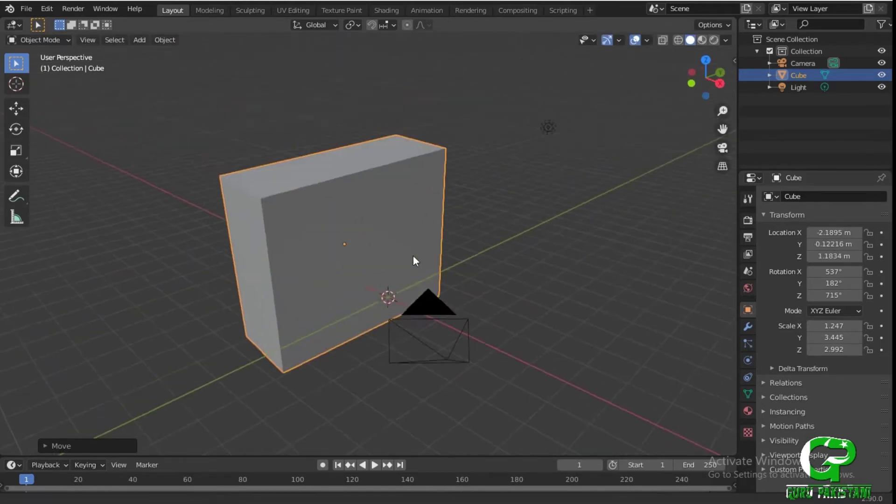
key("g")
key("x")
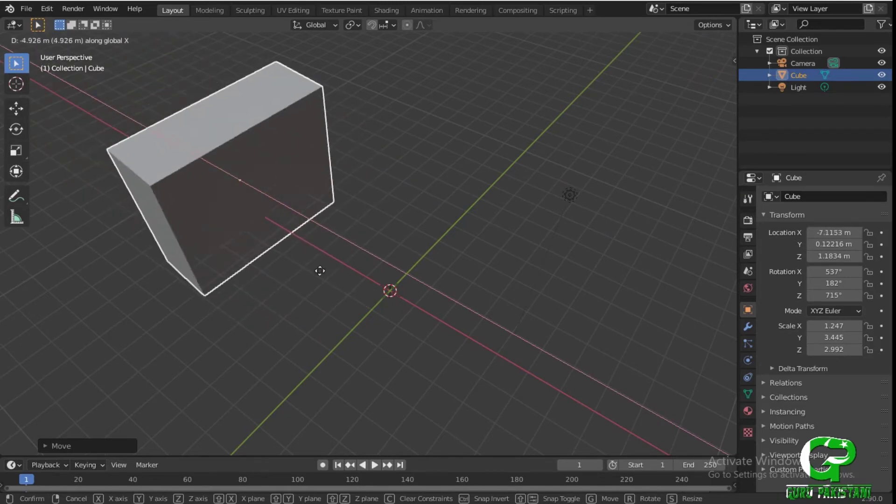
left_click(214, 209)
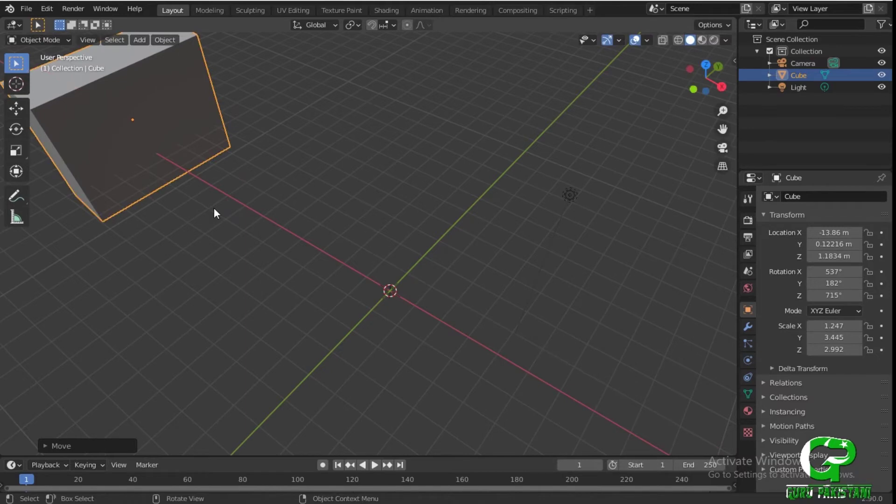
- Bring the cube back along X to near the origin at X -0.22927 m
key("g")
key("x")
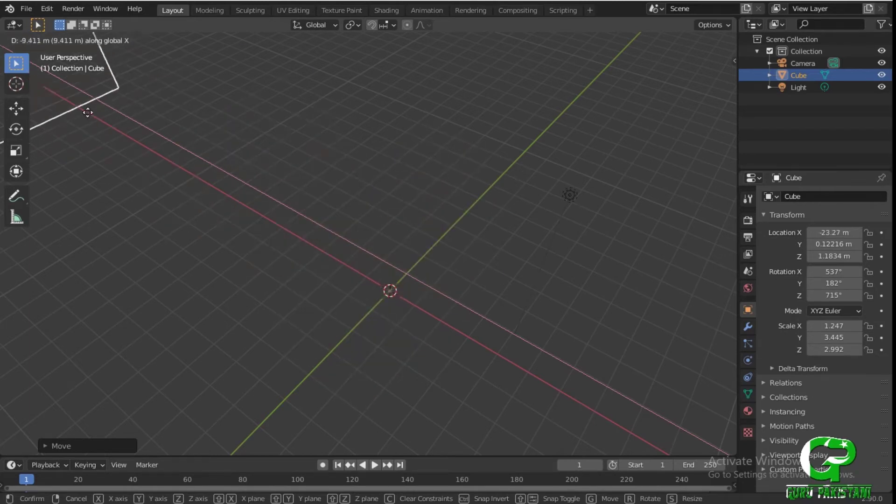
right_click(432, 307)
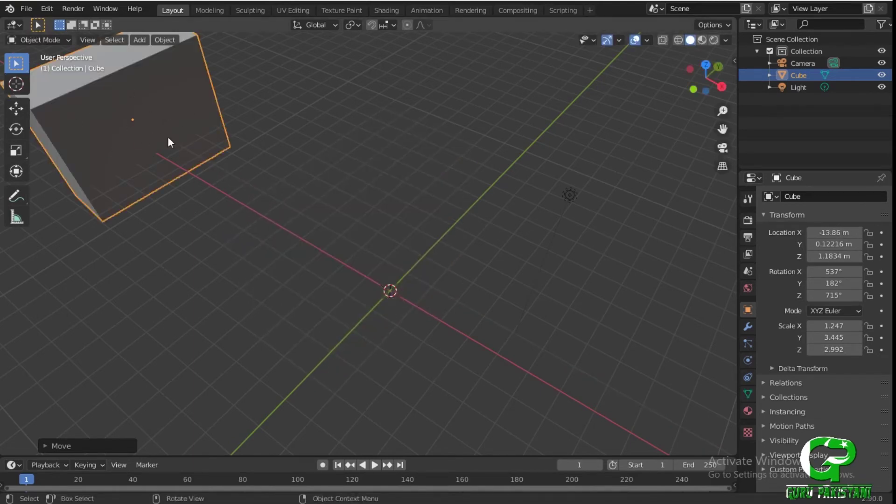
mouse_move(460, 300)
middle_mouse_down()
mouse_move(400, 246)
mouse_move(359, 232)
mouse_move(404, 243)
mouse_move(407, 219)
middle_mouse_up()
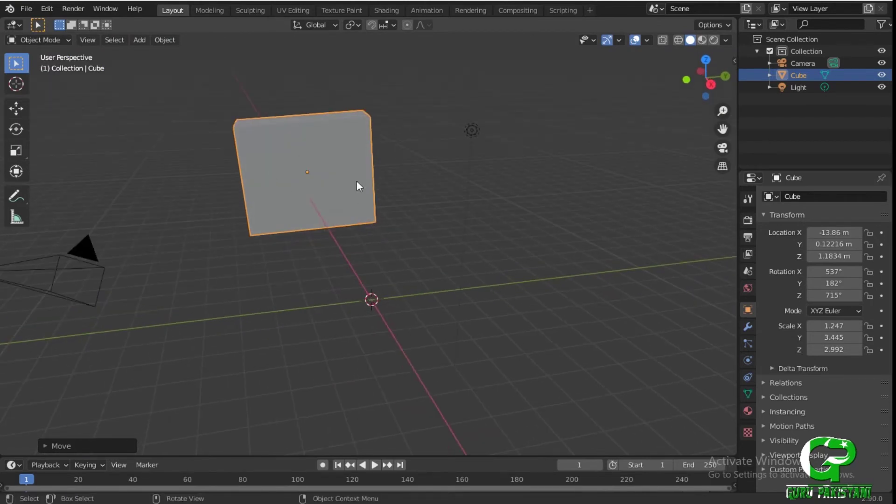
middle_click_drag(348, 169, 420, 263)
key("g")
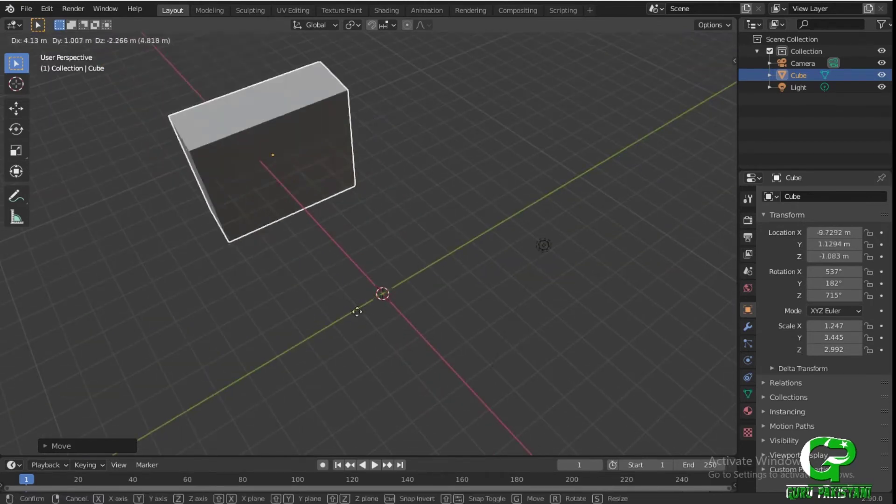
key("x")
left_click(484, 192)
mouse_move(485, 192)
middle_mouse_down()
mouse_move(452, 146)
mouse_move(351, 105)
mouse_move(357, 172)
middle_mouse_up()
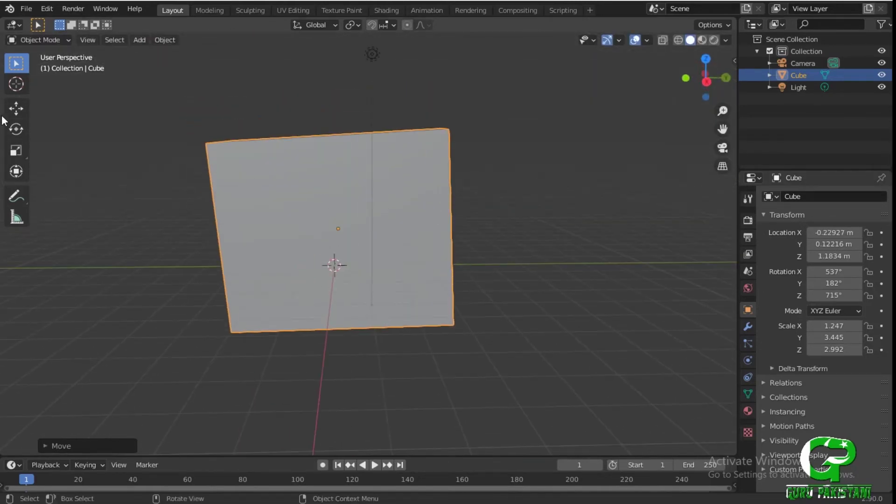
mouse_move(308, 282)
middle_mouse_down()
mouse_move(427, 298)
mouse_move(345, 313)
mouse_move(322, 275)
middle_mouse_up()
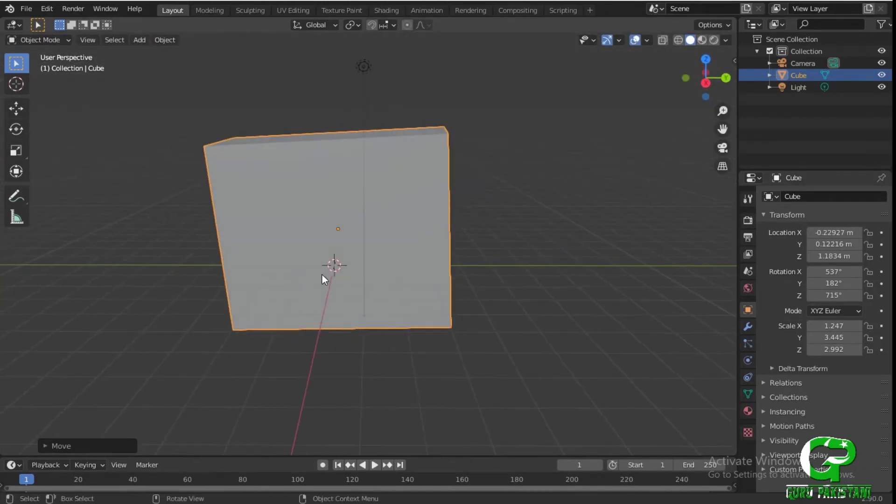
- Start and cancel several trial rotations, leaving the cube's pose unchanged
key("r")
right_click(398, 166)
key("r")
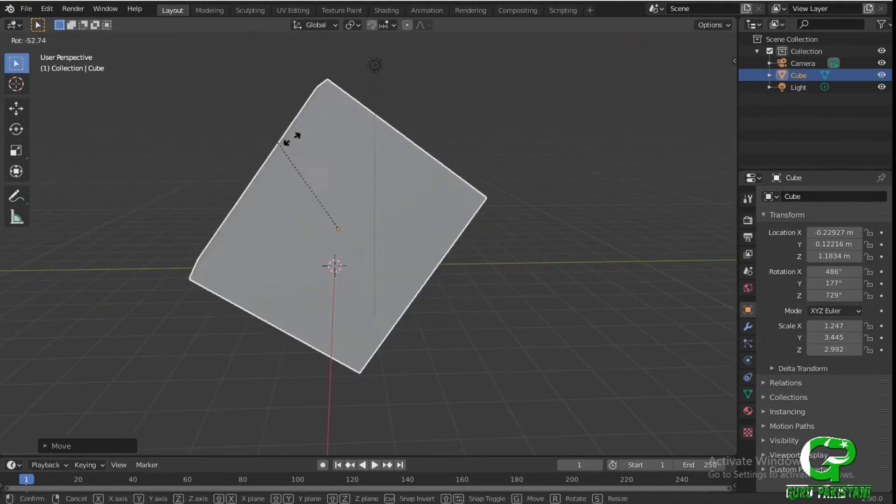
right_click(468, 214)
mouse_move(468, 214)
middle_mouse_down()
mouse_move(452, 185)
mouse_move(480, 218)
mouse_move(414, 196)
mouse_move(519, 270)
mouse_move(409, 212)
mouse_move(421, 186)
middle_mouse_up()
key("r")
right_click(376, 187)
- Rotate the cube with the constraint cycled through X, Y and finally Z
key("r")
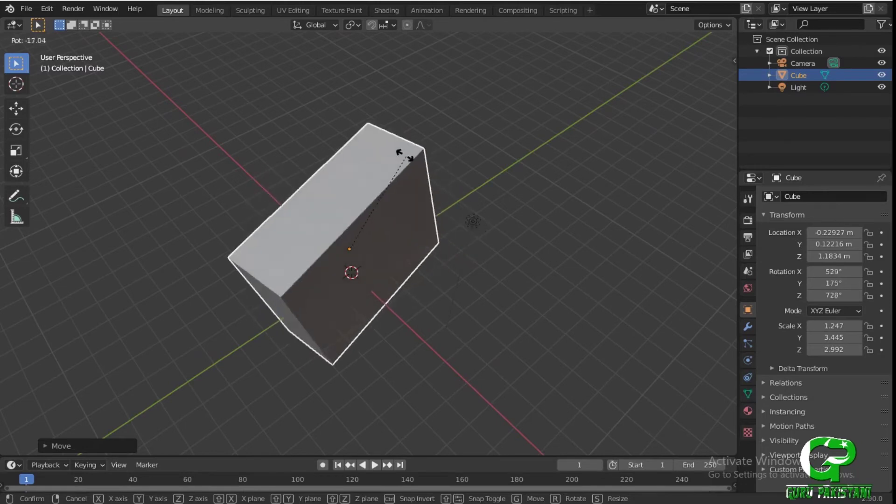
key("x")
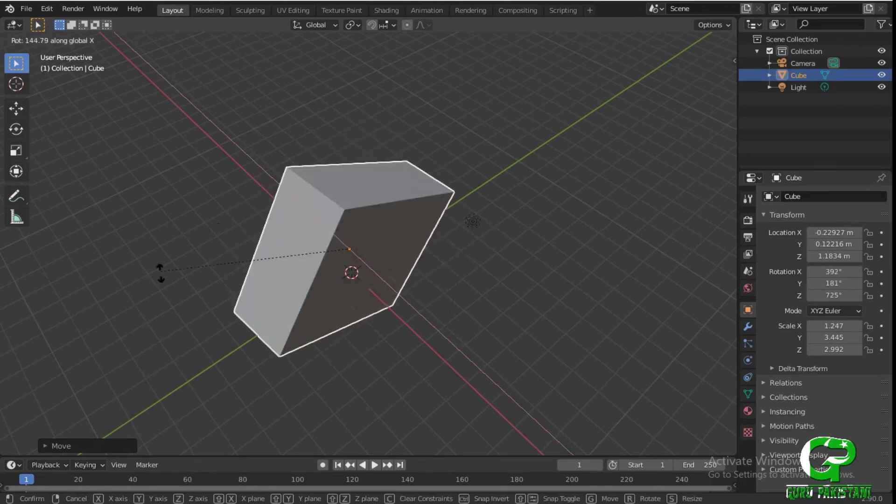
key("y")
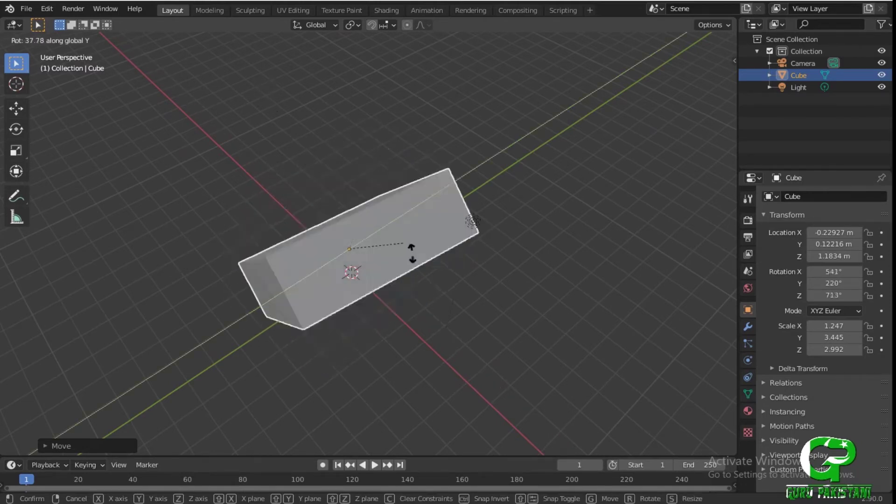
key("z")
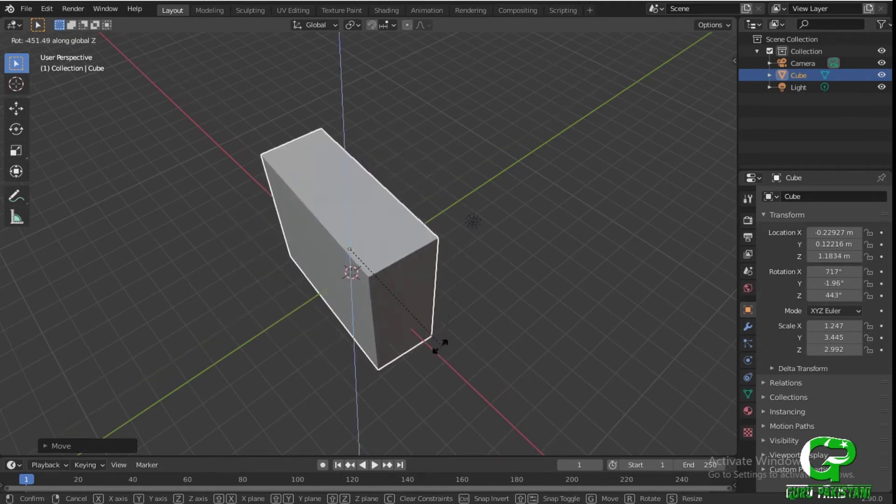
left_click(447, 281)
mouse_move(447, 281)
middle_mouse_down()
mouse_move(349, 258)
mouse_move(494, 154)
mouse_move(352, 192)
mouse_move(335, 223)
mouse_move(356, 208)
middle_mouse_up()
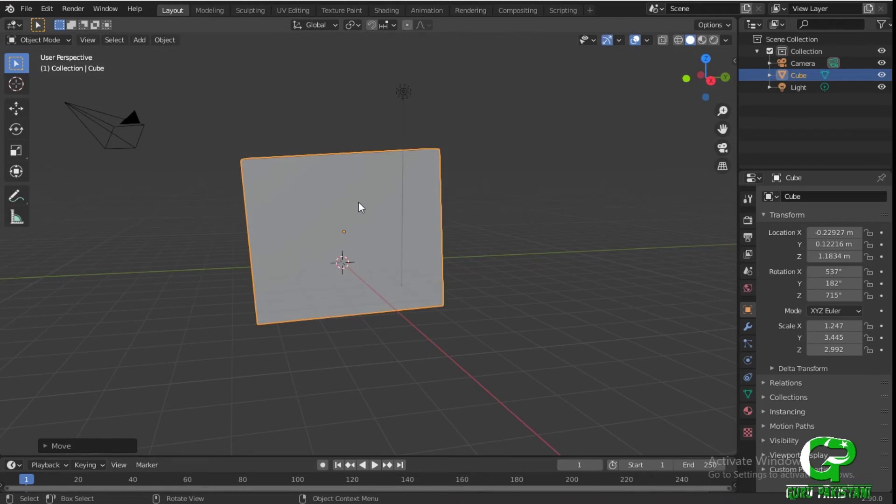
mouse_move(358, 203)
middle_mouse_down()
mouse_move(452, 249)
mouse_move(450, 266)
mouse_move(411, 242)
middle_mouse_up()
- Turn the cube further about global Z to rotation 537°, 182°, 823°, cancelling an extra turn
key("r")
key("z")
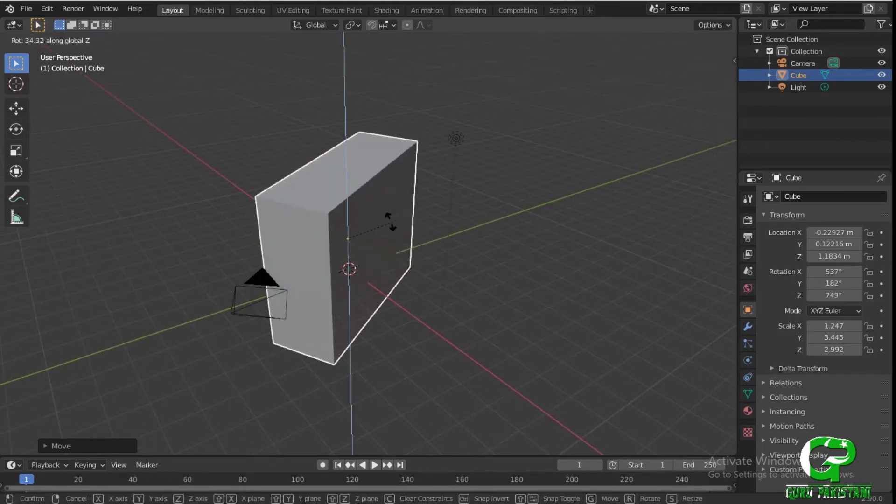
left_click(345, 200)
mouse_move(332, 410)
middle_mouse_down()
mouse_move(419, 354)
mouse_move(410, 370)
middle_mouse_up()
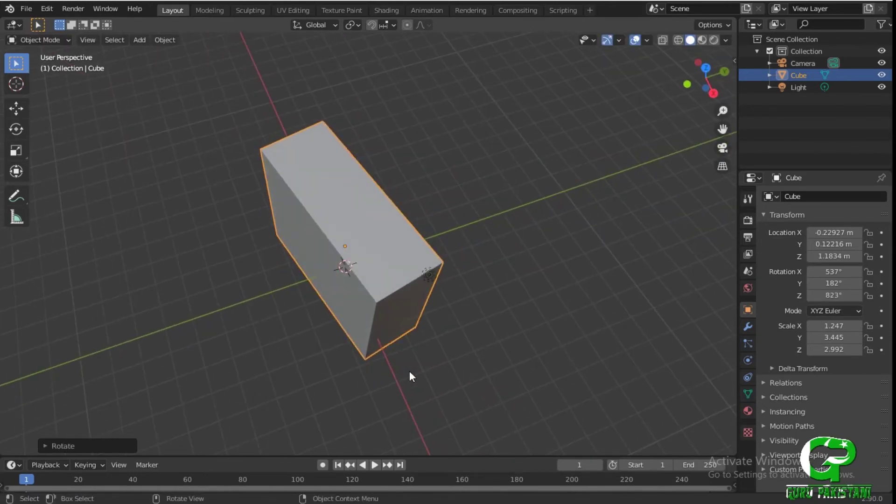
key("r")
key("z")
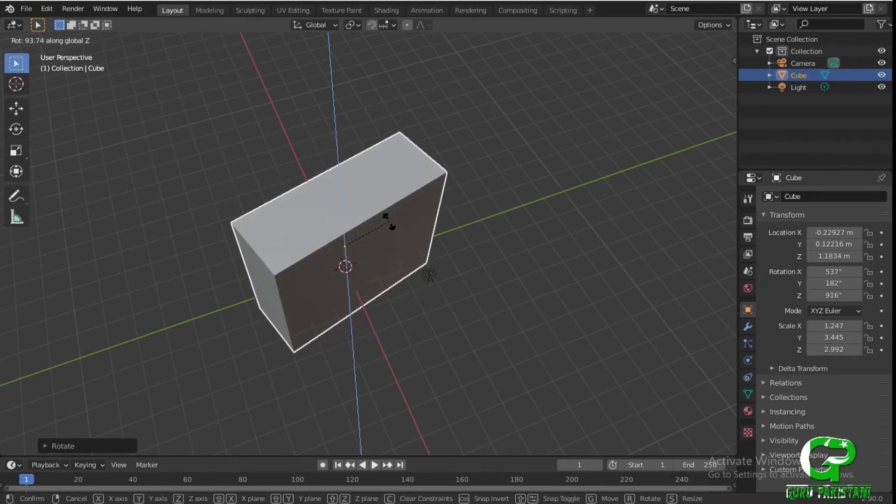
key("Escape")
mouse_move(379, 228)
middle_mouse_down()
mouse_move(372, 267)
mouse_move(325, 211)
mouse_move(224, 234)
middle_mouse_up()
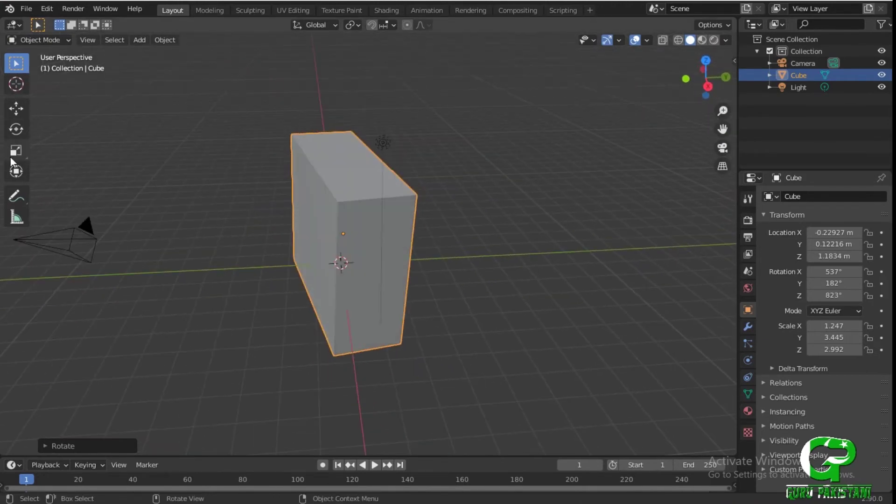
mouse_move(364, 229)
middle_mouse_down()
mouse_move(481, 250)
mouse_move(362, 225)
mouse_move(477, 292)
middle_mouse_up()
- Scale the cube along Z into a tall pillar (1.250, 3.474, 7.392) and orbit to inspect it
key("s")
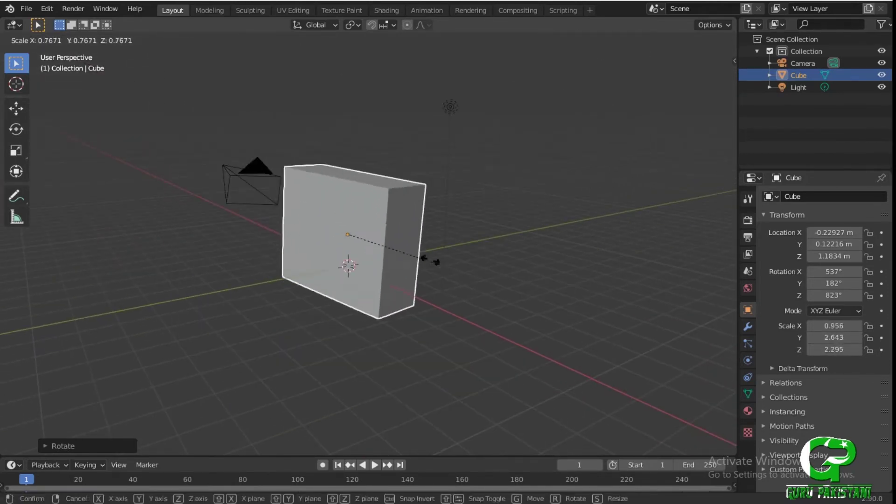
key("x")
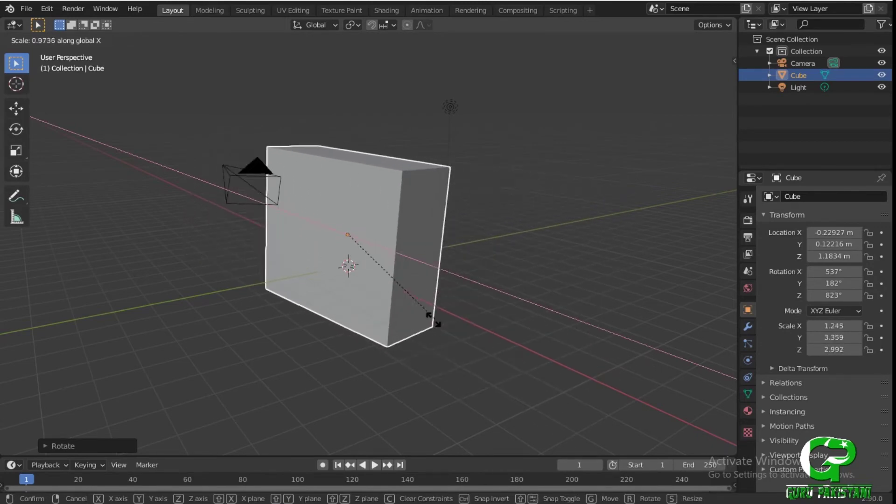
key("y")
key("z")
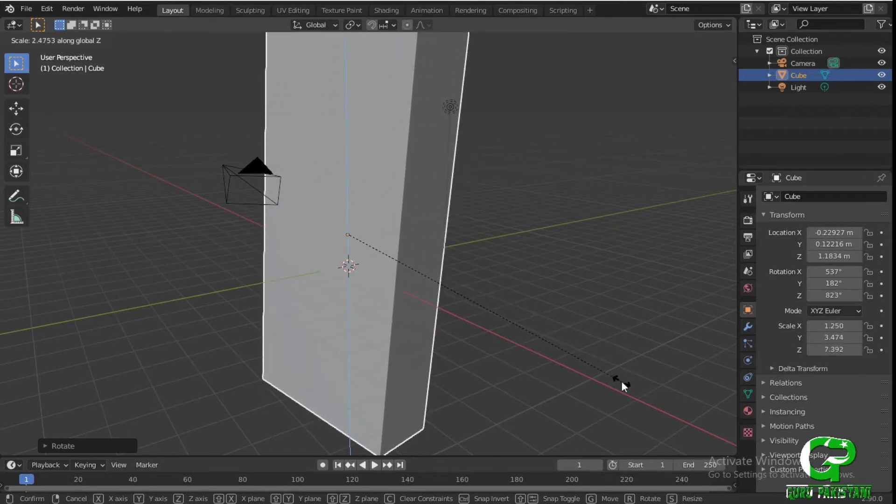
left_click(621, 382)
key("s")
key("z")
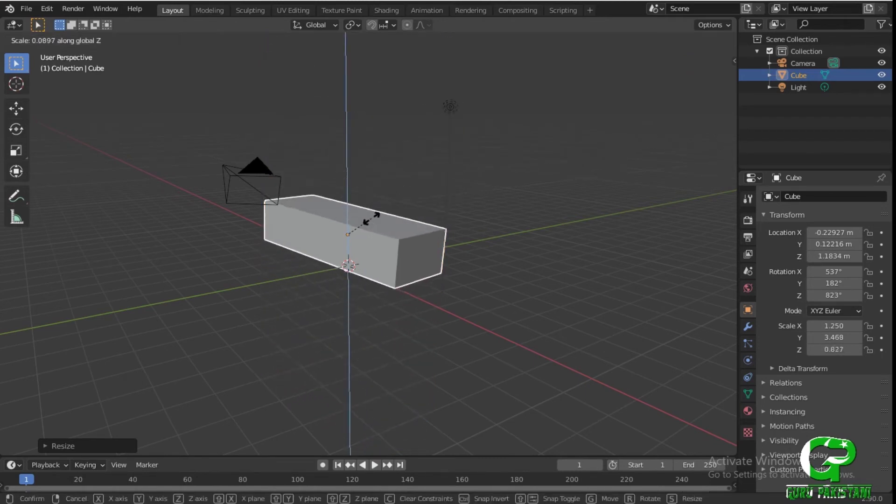
left_click(379, 211)
scroll(288, 220, "down", 4)
middle_click_drag(289, 219, 424, 246)
scroll(381, 179, "up", 4)
mouse_move(381, 180)
middle_mouse_down()
mouse_move(390, 215)
mouse_move(479, 219)
middle_mouse_up()
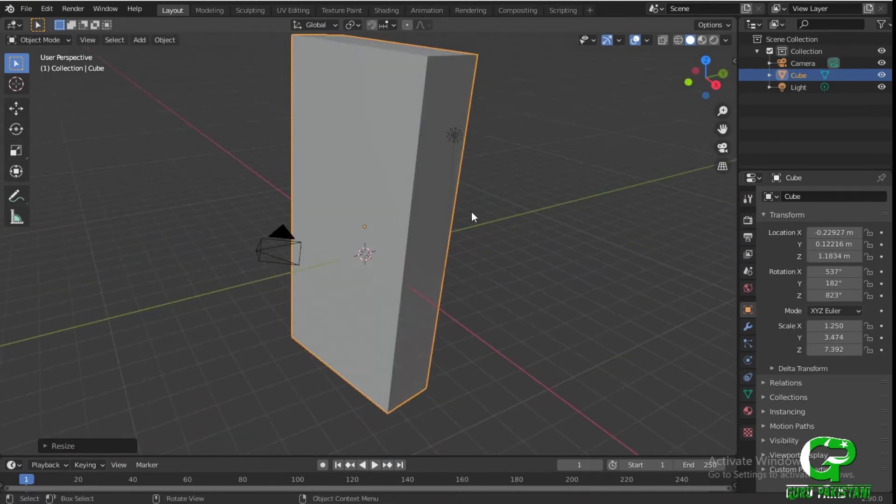
middle_click_drag(359, 141, 443, 352)
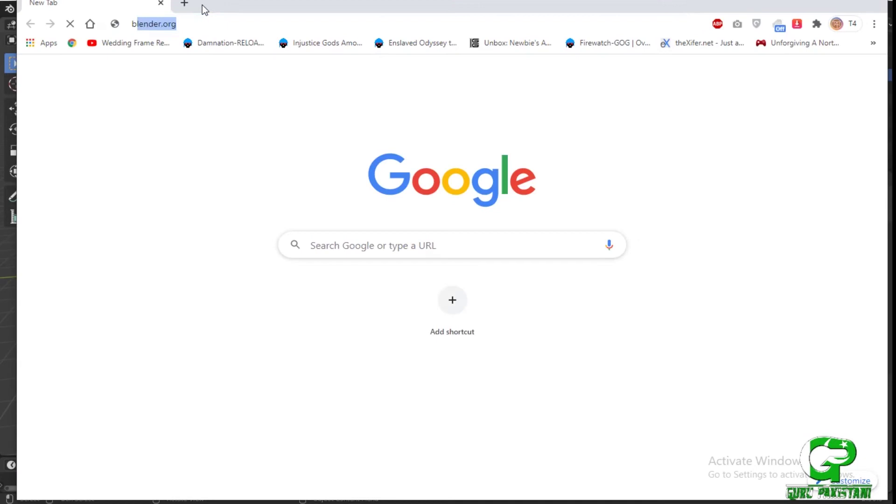
- Search Google for 'blender shortcuts 2.8', then close Chrome to return to Blender
type("blender shortcuts 2.8")
key("Return")
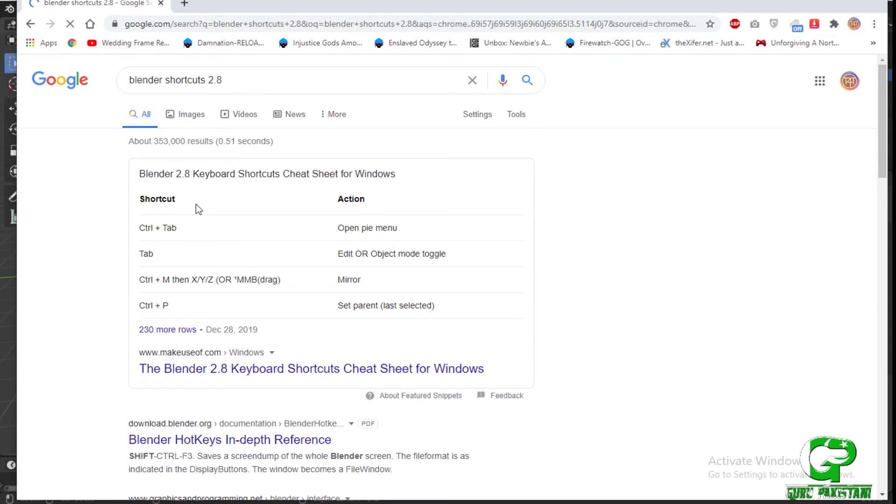
left_click(877, 1)
mouse_move(537, 157)
middle_mouse_down()
mouse_move(419, 168)
mouse_move(451, 154)
mouse_move(594, 154)
mouse_move(533, 191)
mouse_move(664, 314)
mouse_move(472, 204)
mouse_move(441, 166)
mouse_move(529, 163)
mouse_move(474, 223)
mouse_move(423, 220)
middle_mouse_up()
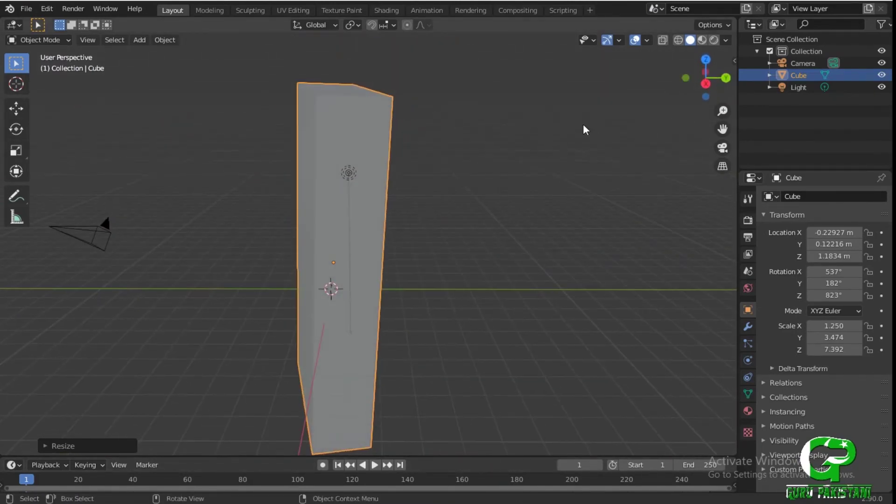
- Orbit and pan around the tall cube to view it from several sides
left_click_drag(710, 69, 719, 75)
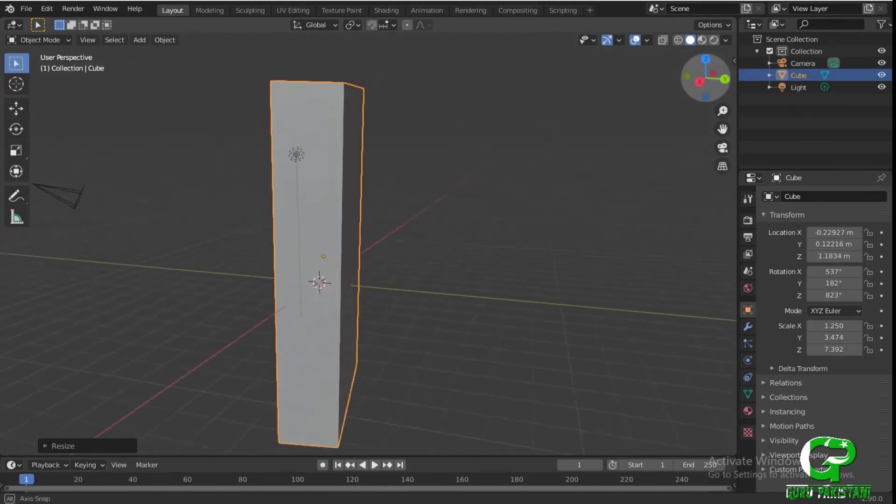
mouse_move(459, 219)
middle_mouse_down()
mouse_move(502, 227)
mouse_move(447, 261)
mouse_move(404, 243)
mouse_move(418, 259)
mouse_move(701, 112)
middle_mouse_up()
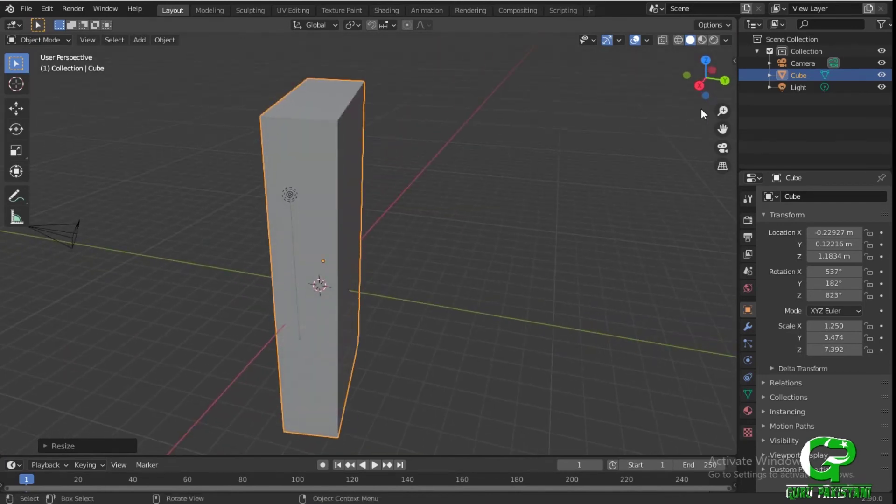
mouse_move(699, 68)
left_mouse_down()
mouse_move(486, 282)
mouse_move(700, 86)
left_mouse_up()
mouse_move(461, 220)
middle_mouse_down()
mouse_move(451, 226)
mouse_move(600, 180)
middle_mouse_up()
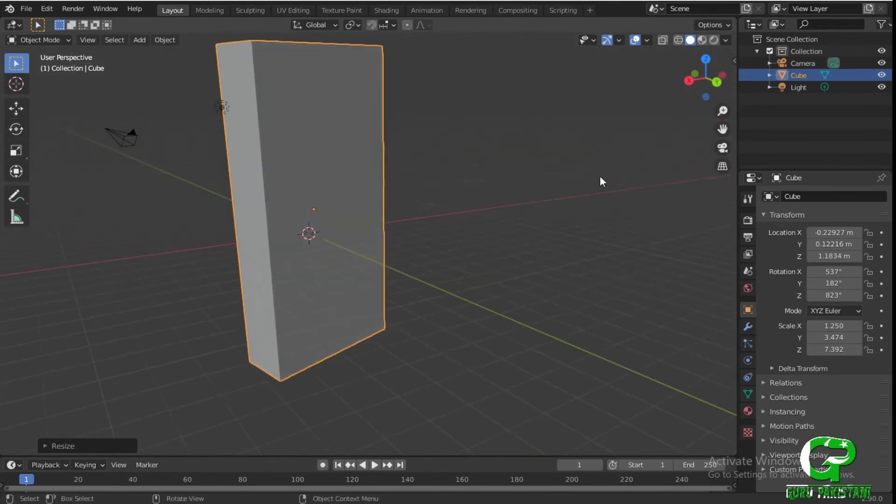
middle_click_drag(464, 200, 709, 123)
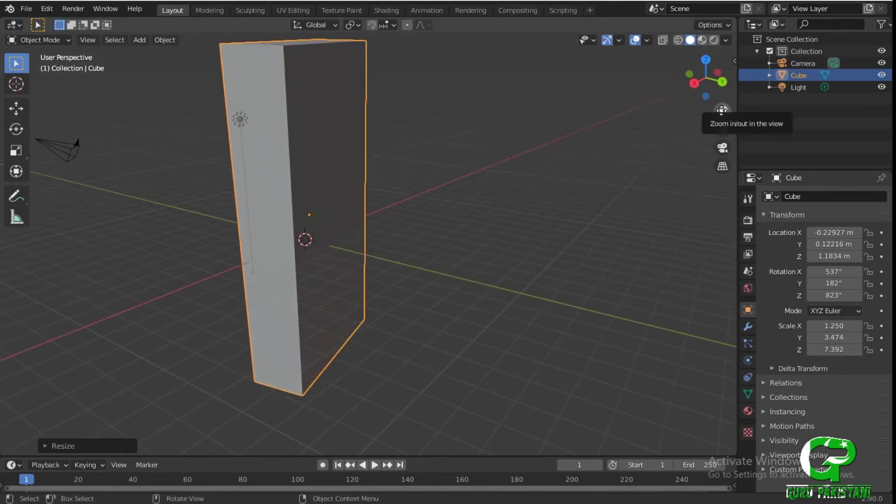
left_click_drag(722, 111, 534, 174)
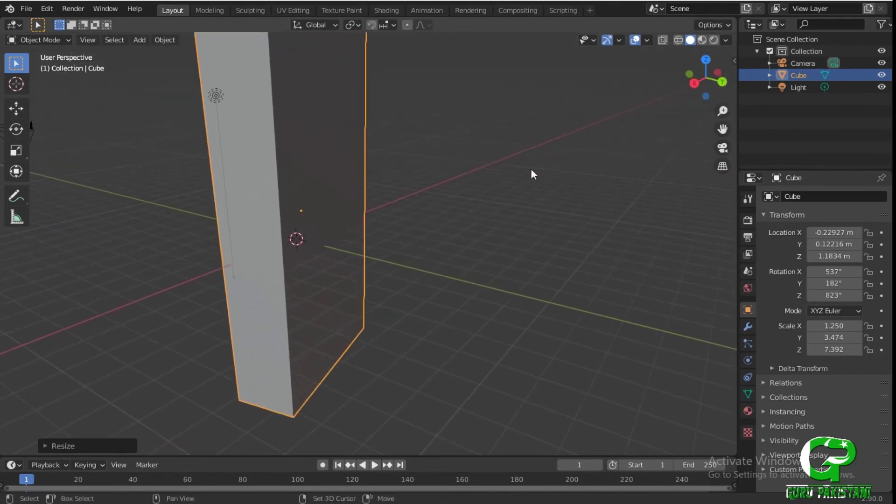
middle_click_drag(531, 175, 446, 222, "shift")
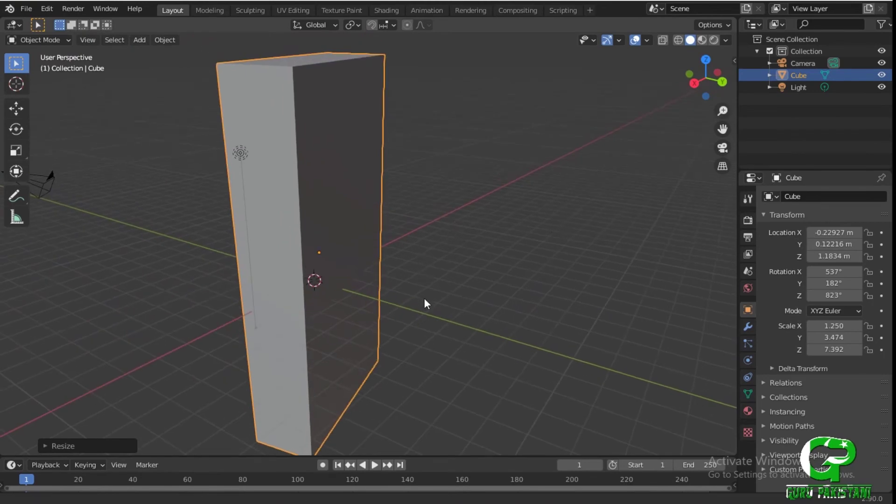
mouse_move(424, 297)
middle_mouse_down()
mouse_move(433, 284)
mouse_move(466, 336)
mouse_move(434, 211)
mouse_move(453, 340)
middle_mouse_up()
- Zoom out and orbit until the whole tall cube is seen nearly head-on
scroll(465, 324, "down", 1)
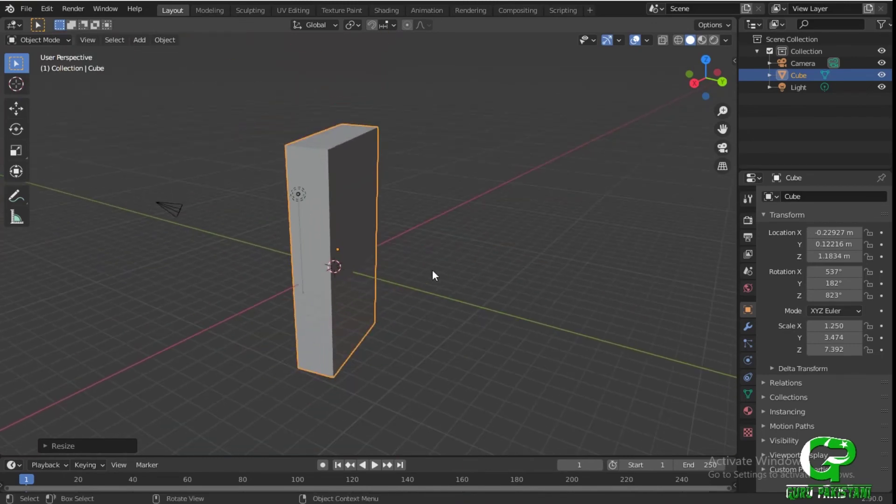
scroll(438, 263, "up", 1)
scroll(438, 263, "up", 2)
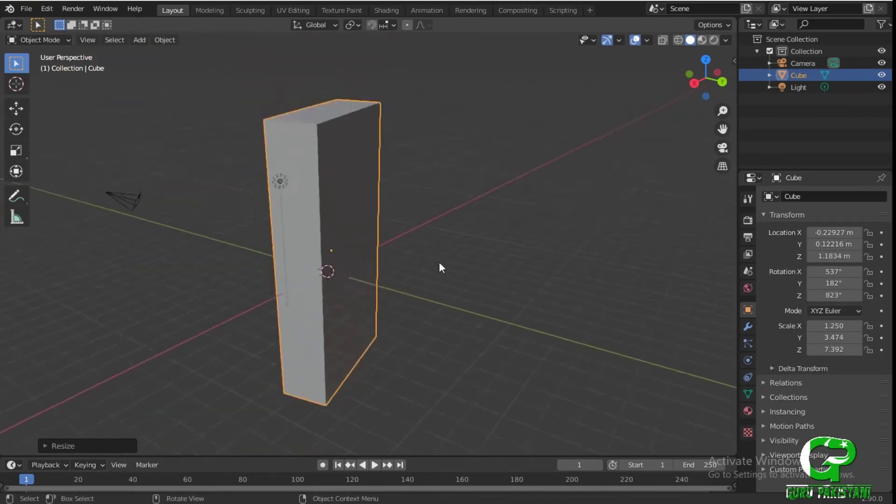
scroll(439, 262, "up", 3)
scroll(439, 259, "down", 1)
scroll(439, 259, "down", 1)
scroll(438, 259, "down", 2)
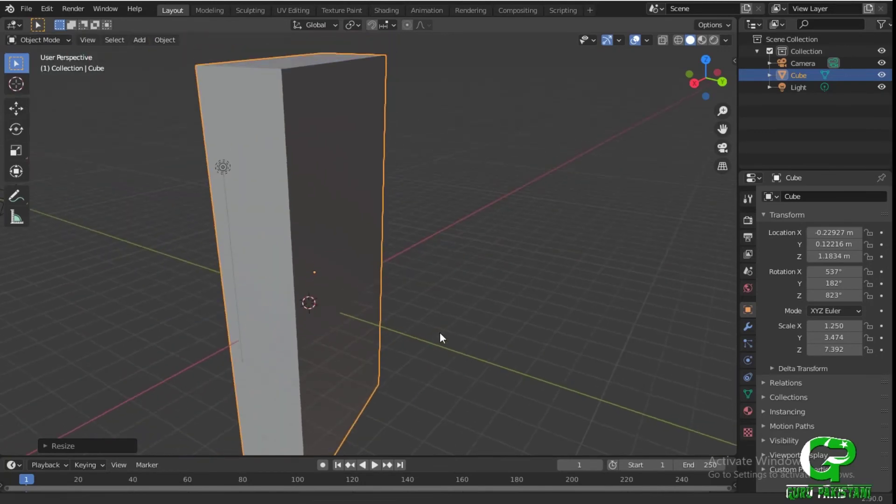
scroll(440, 331, "down", 1)
mouse_move(388, 289)
middle_mouse_down()
mouse_move(373, 270)
mouse_move(499, 274)
mouse_move(516, 254)
middle_mouse_up()
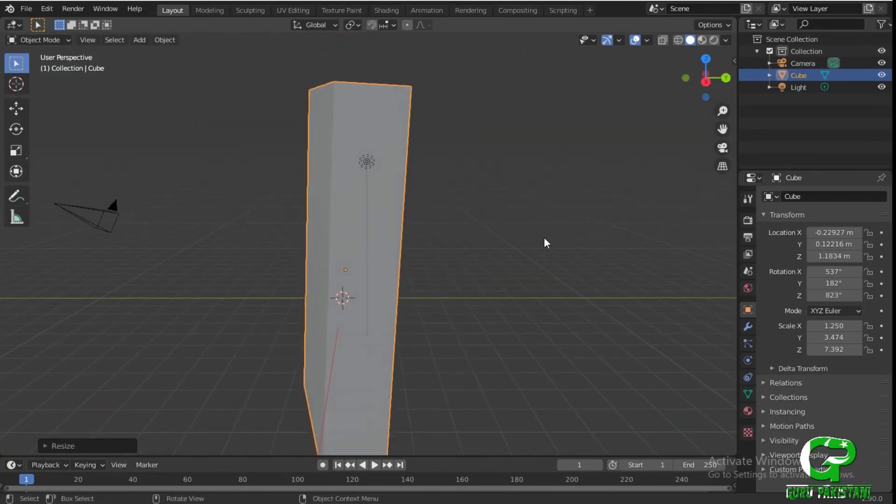
- Pan the view to recentre the tall cube and orbit to a new angle
mouse_move(508, 215)
middle_mouse_down("shift")
mouse_move(474, 117)
mouse_move(618, 260)
mouse_move(508, 177)
mouse_move(539, 269)
mouse_move(639, 207)
mouse_move(436, 242)
mouse_move(679, 208)
mouse_move(614, 222)
mouse_move(472, 194)
mouse_move(566, 362)
mouse_move(484, 203)
middle_mouse_up("shift")
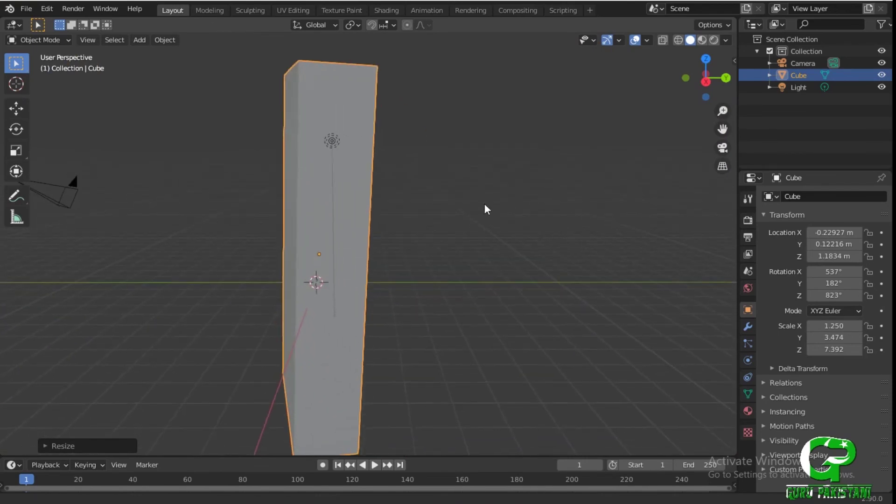
left_click_drag(722, 128, 723, 129)
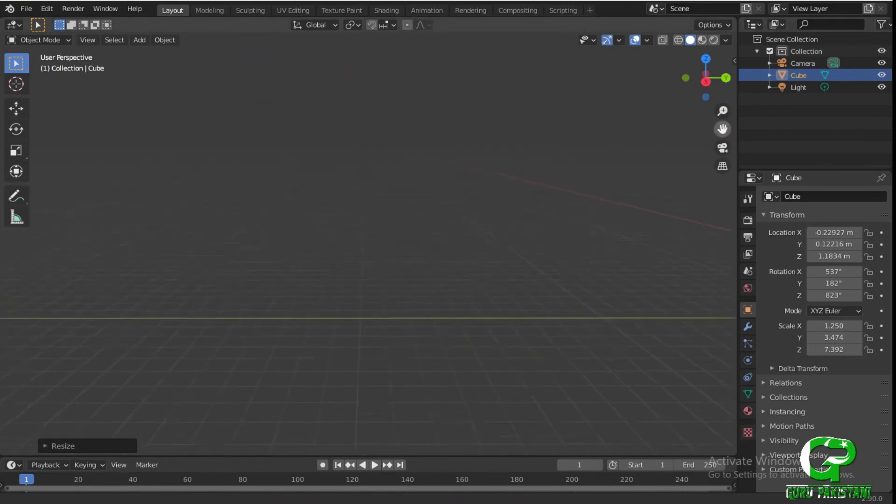
mouse_move(650, 141)
middle_mouse_down("shift")
mouse_move(601, 181)
mouse_move(624, 146)
mouse_move(461, 281)
mouse_move(425, 367)
mouse_move(374, 260)
mouse_move(421, 212)
mouse_move(458, 206)
middle_mouse_up("shift")
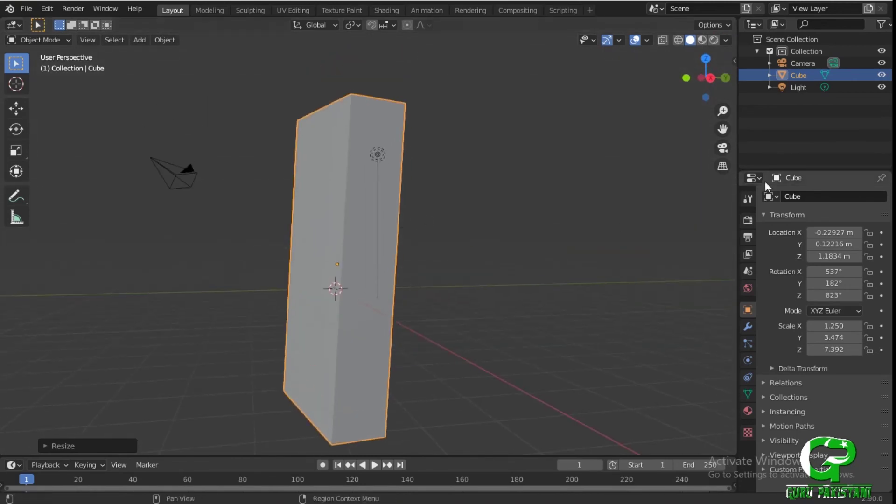
mouse_move(726, 126)
middle_mouse_down()
mouse_move(544, 301)
mouse_move(544, 292)
mouse_move(613, 315)
mouse_move(479, 151)
middle_mouse_up()
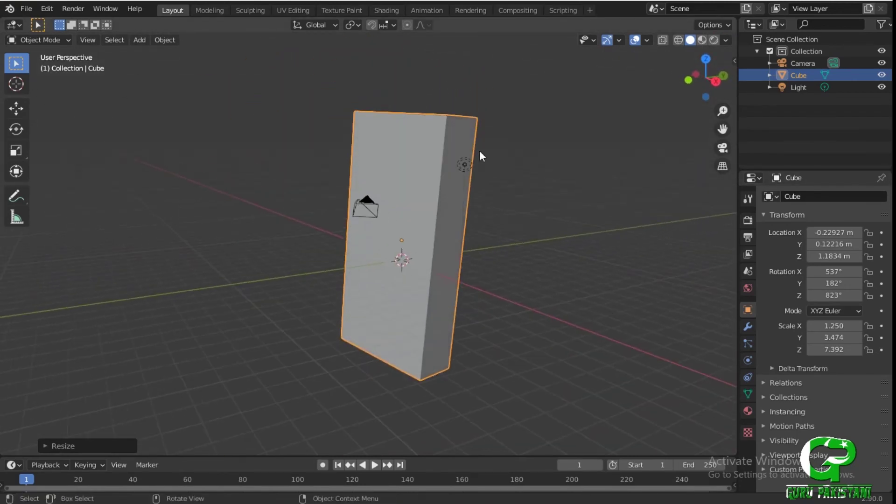
mouse_move(417, 283)
middle_mouse_down()
mouse_move(296, 330)
mouse_move(314, 256)
mouse_move(495, 260)
mouse_move(325, 273)
mouse_move(482, 206)
middle_mouse_up()
- Orbit to a raised three-quarter view and show the Tool tab's Select Box settings
mouse_move(604, 251)
middle_mouse_down()
mouse_move(480, 252)
mouse_move(608, 326)
middle_mouse_up()
mouse_move(385, 112)
middle_mouse_down()
mouse_move(362, 387)
mouse_move(463, 253)
mouse_move(540, 343)
middle_mouse_up()
middle_click_drag(586, 298, 84, 358)
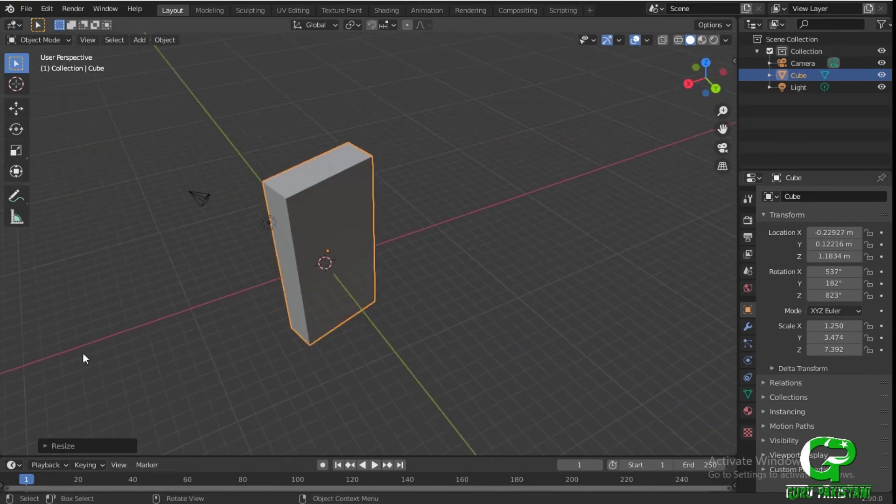
mouse_move(308, 359)
middle_mouse_down()
mouse_move(510, 222)
mouse_move(440, 386)
mouse_move(660, 326)
mouse_move(395, 366)
mouse_move(247, 351)
mouse_move(433, 346)
mouse_move(534, 378)
mouse_move(373, 350)
mouse_move(420, 354)
mouse_move(384, 304)
mouse_move(444, 306)
mouse_move(444, 322)
mouse_move(430, 265)
mouse_move(410, 313)
mouse_move(440, 141)
mouse_move(474, 250)
mouse_move(476, 214)
mouse_move(456, 160)
mouse_move(463, 192)
mouse_move(482, 204)
mouse_move(476, 215)
mouse_move(707, 224)
middle_mouse_up()
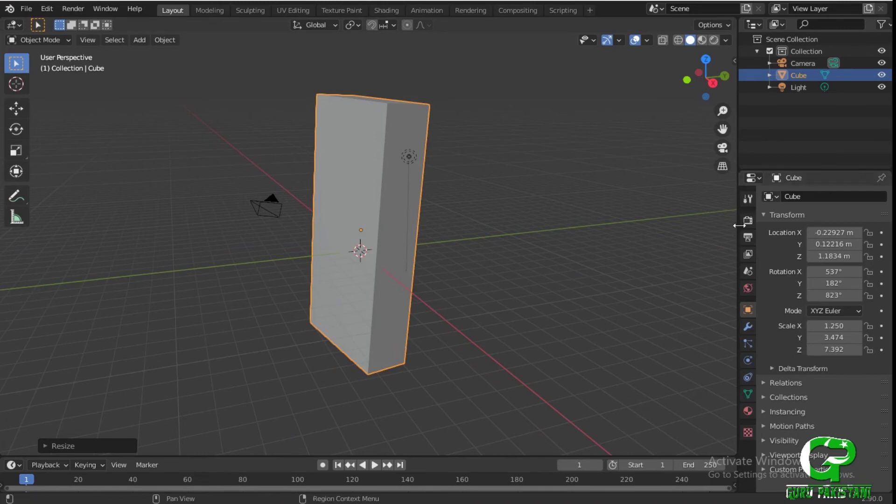
left_click(748, 198)
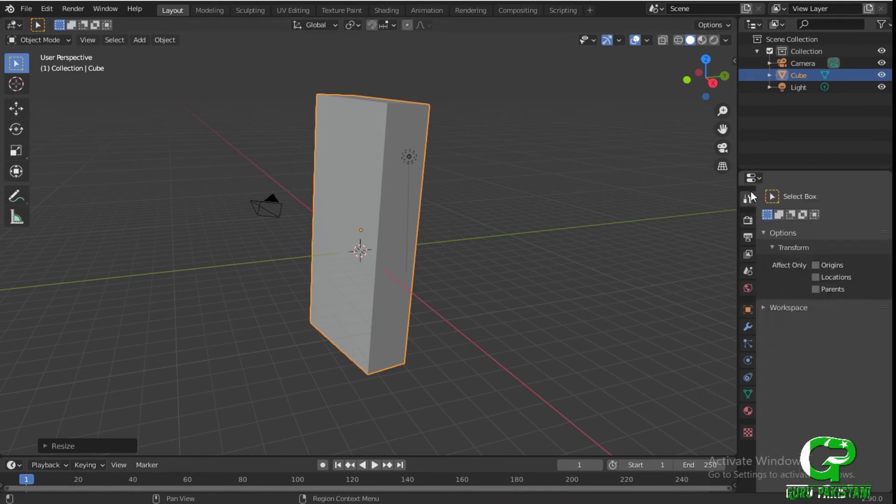
left_click(746, 222)
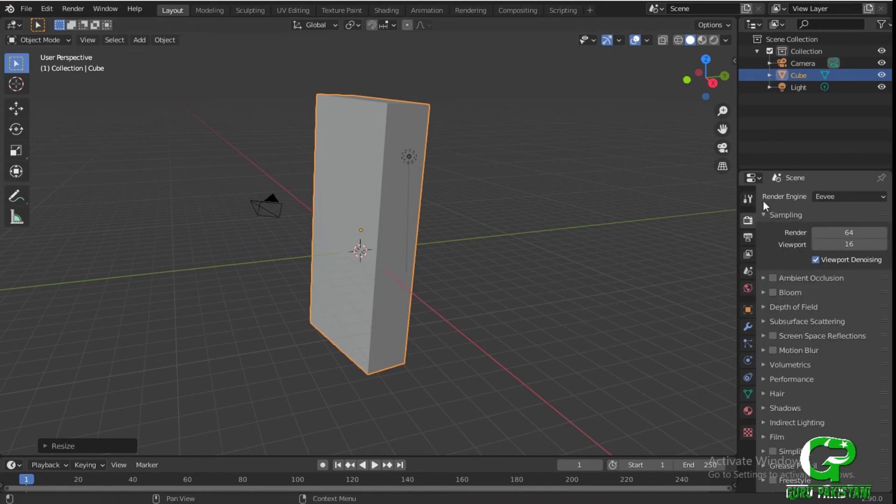
left_click(750, 200)
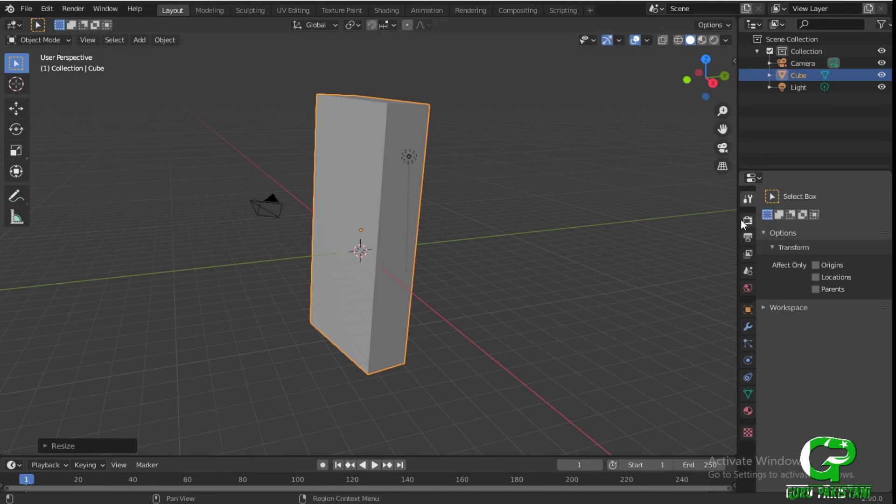
left_click(747, 238)
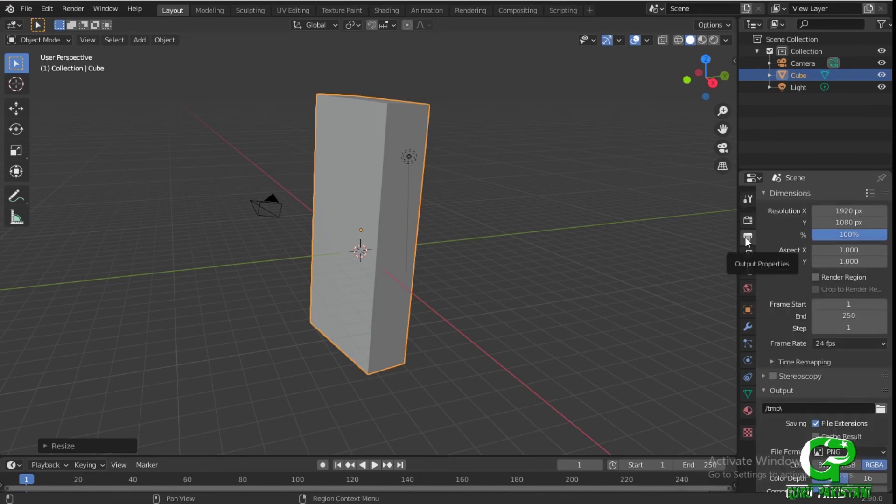
left_click(747, 219)
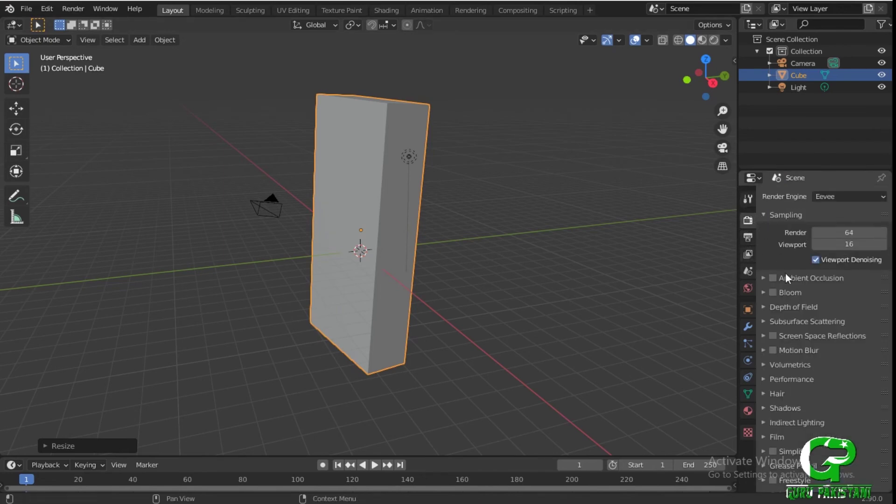
scroll(793, 289, "down", 1)
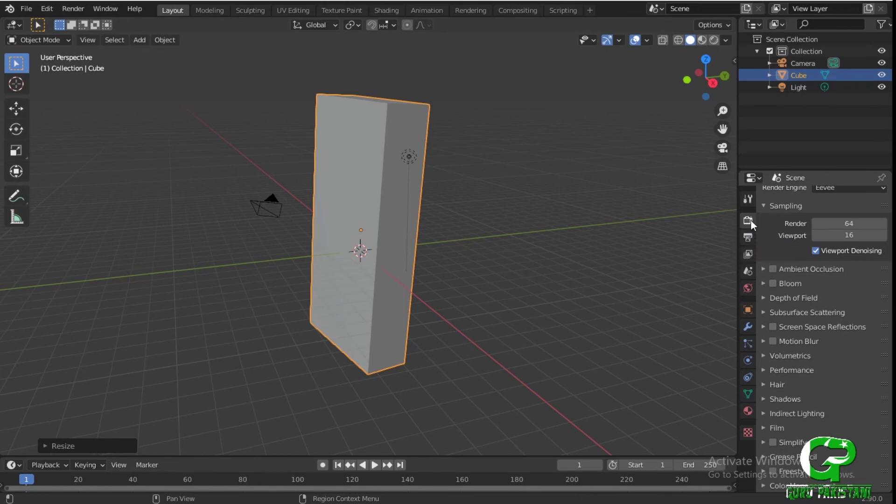
left_click(744, 255)
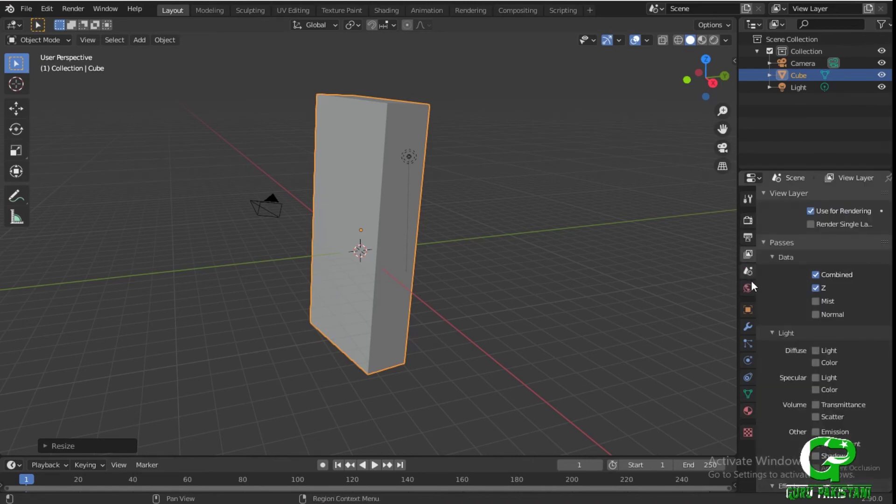
left_click(747, 271)
left_click(747, 288)
left_click(748, 309)
left_click(747, 343)
left_click(748, 326)
left_click(747, 344)
left_click(747, 360)
left_click(748, 377)
left_click(748, 394)
left_click(746, 416)
left_click(748, 410)
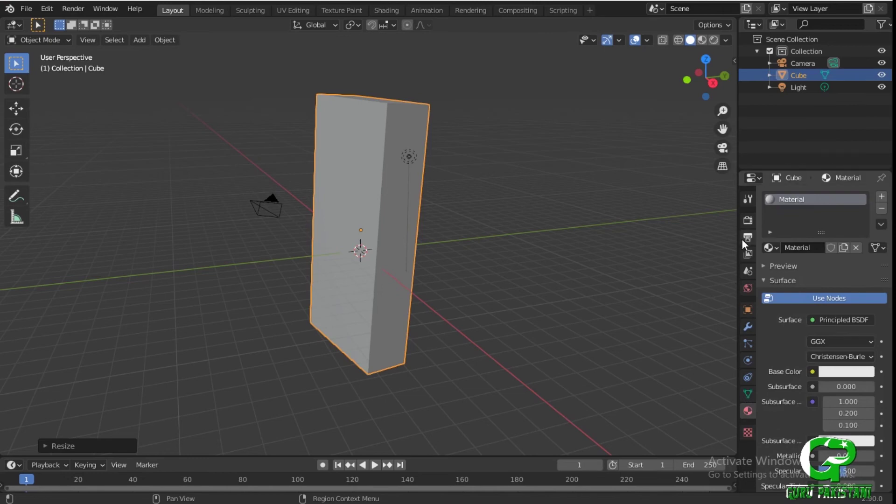
left_click(746, 204)
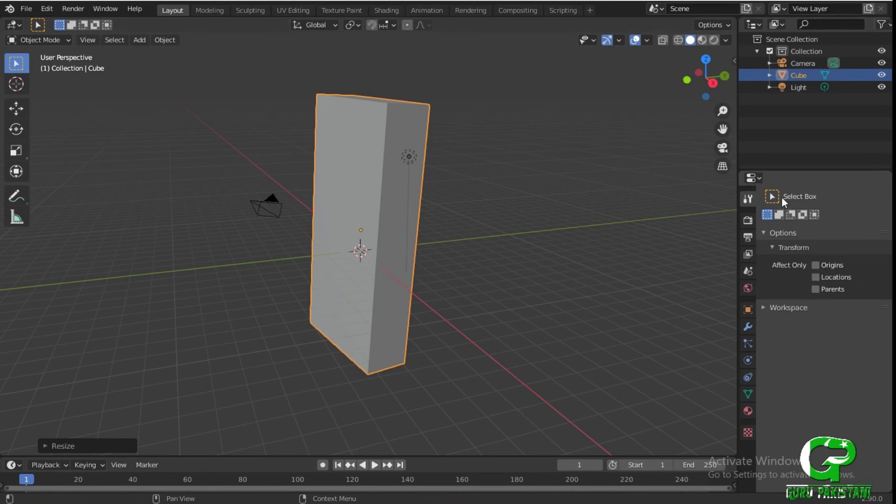
- Browse the Render, Output, View Layer and World property tabs
left_click(747, 220)
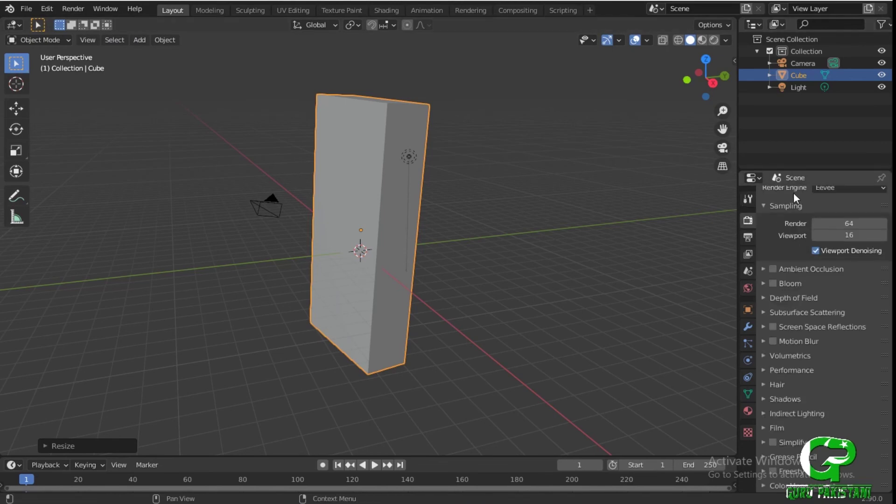
left_click(748, 238)
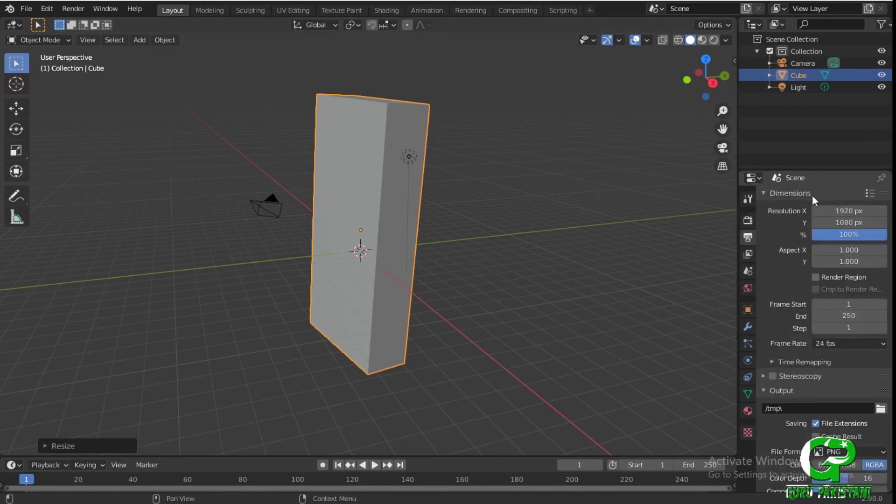
left_click(752, 250)
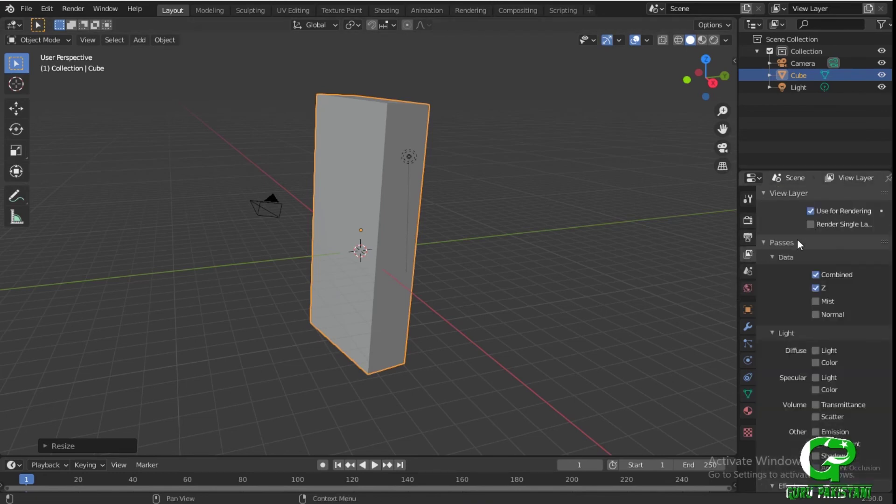
left_click(747, 231)
left_click(748, 220)
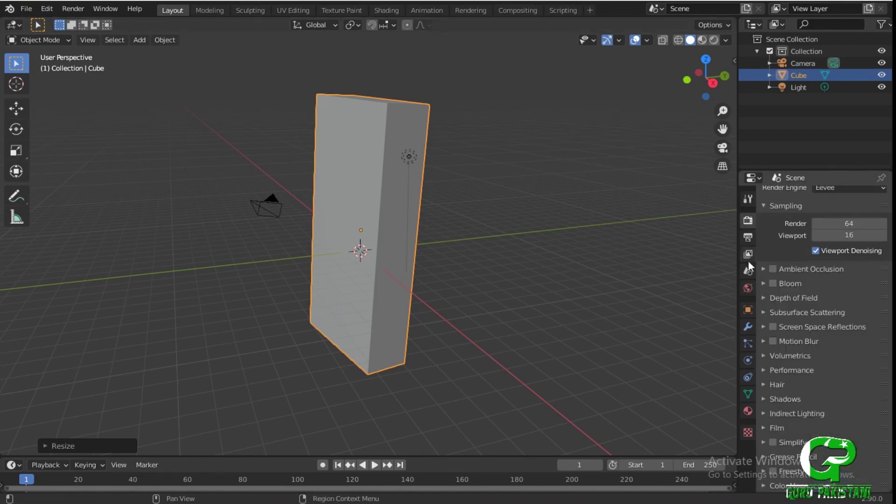
left_click(748, 287)
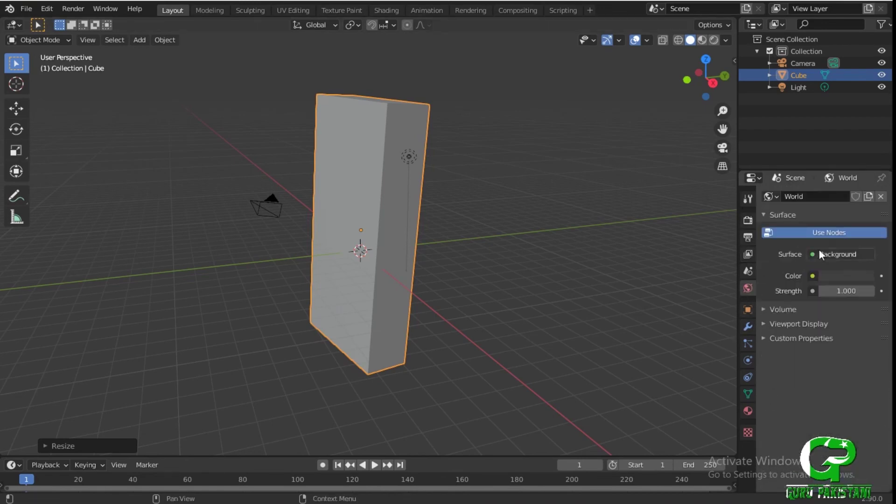
- Step through the Object, Modifier, Particles and Physics tabs, ending on the cube's Principled BSDF material
left_click(747, 310)
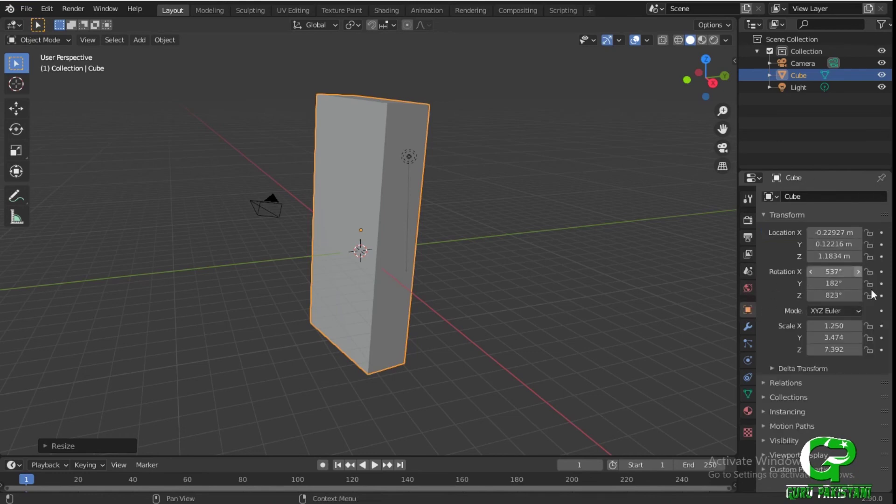
left_click(748, 327)
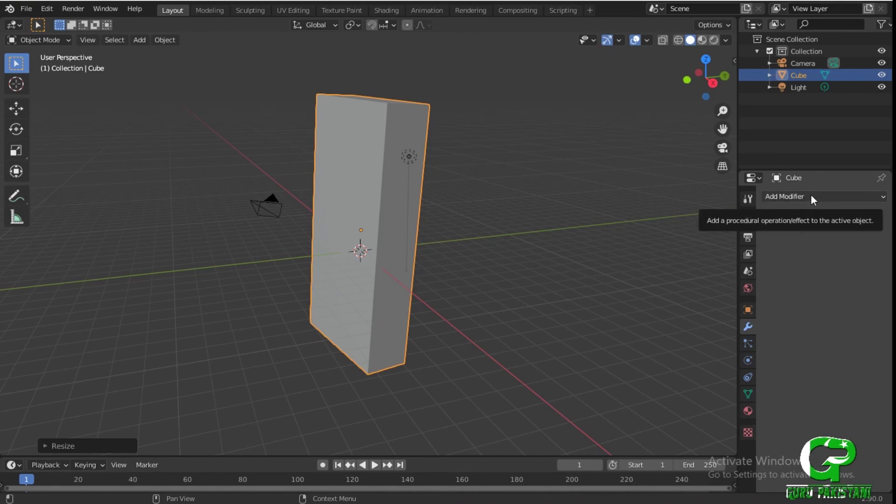
left_click(746, 342)
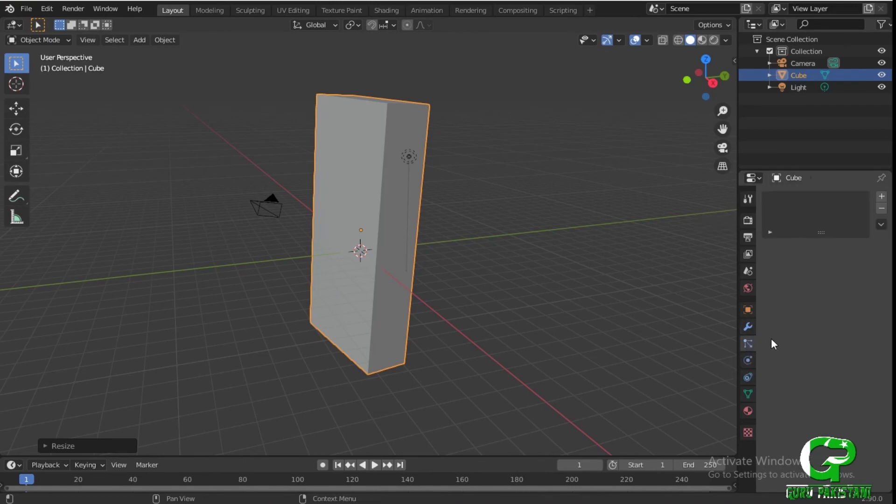
left_click(748, 359)
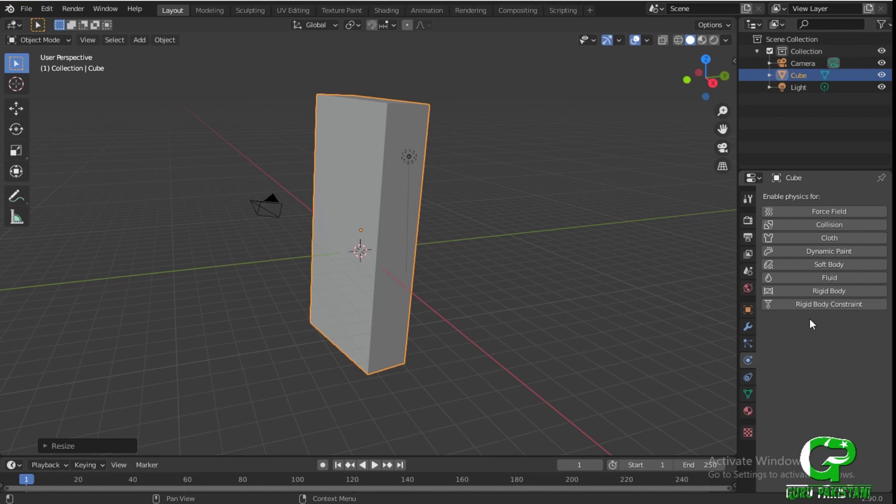
left_click(747, 409)
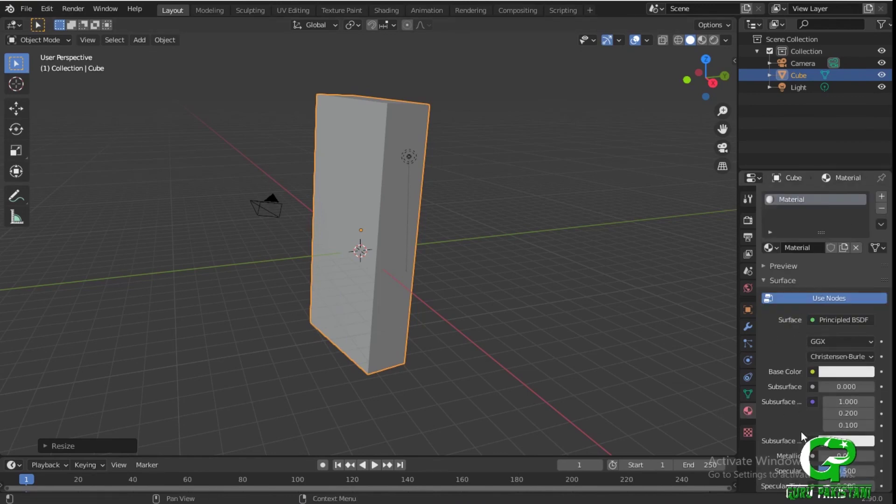
scroll(333, 182, "down", 2)
- Zoom and orbit to a raised side view of the tall cube, camera to its left
middle_click_drag(333, 182, 418, 260)
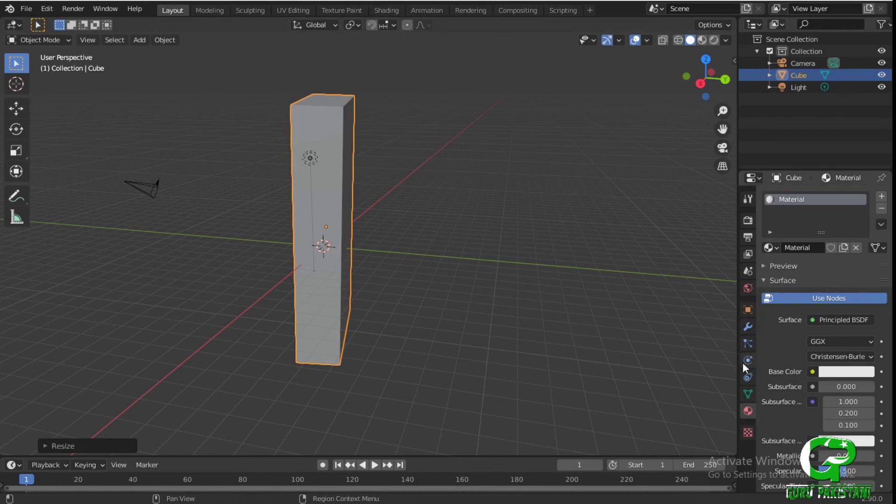
scroll(496, 313, "down", 3)
middle_click_drag(497, 313, 548, 291)
scroll(709, 329, "up", 3)
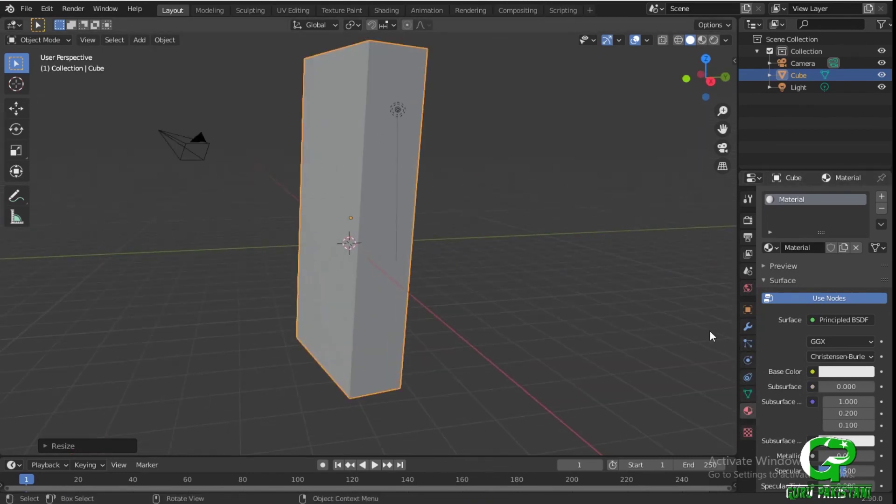
mouse_move(644, 352)
middle_mouse_down()
mouse_move(462, 274)
mouse_move(448, 312)
mouse_move(382, 316)
mouse_move(448, 331)
mouse_move(402, 336)
mouse_move(330, 326)
mouse_move(391, 288)
mouse_move(254, 280)
mouse_move(366, 292)
mouse_move(399, 270)
middle_mouse_up()
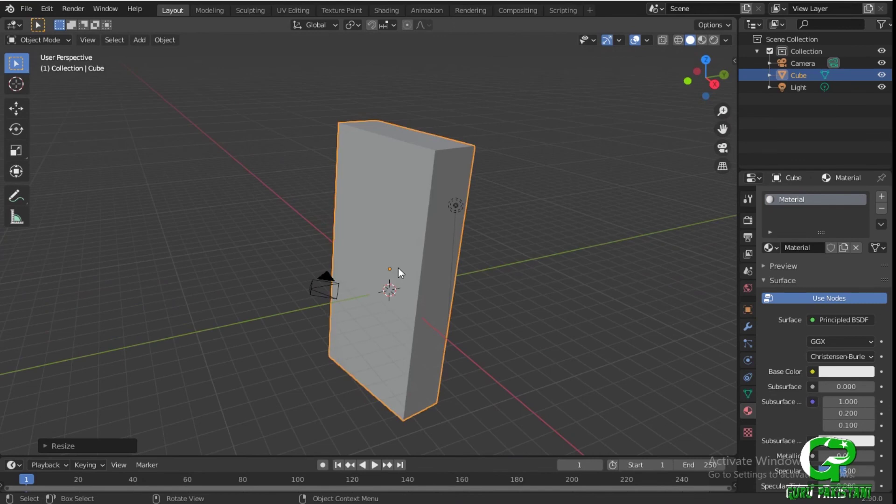